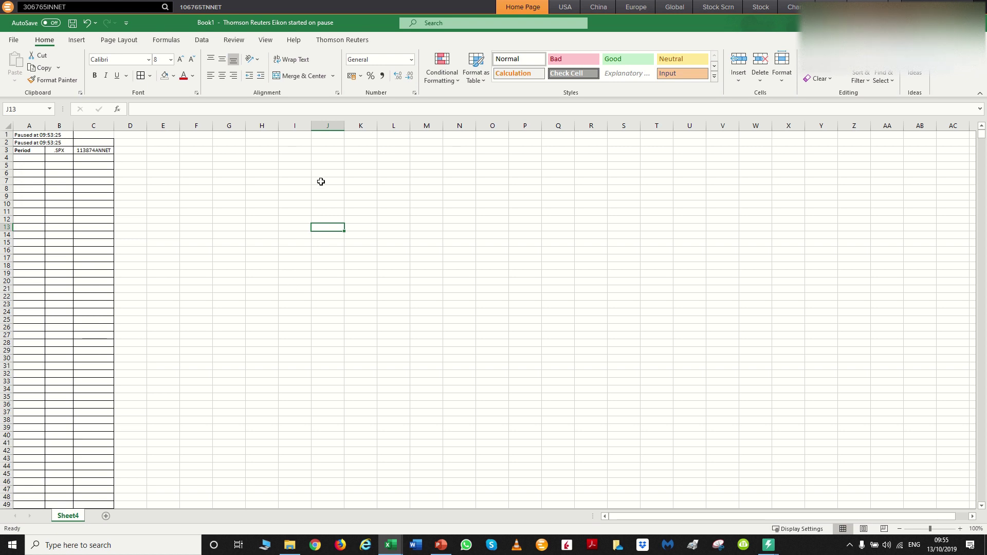
- Show the Thomson Reuters Eikon data tools on the ribbon
click(343, 40)
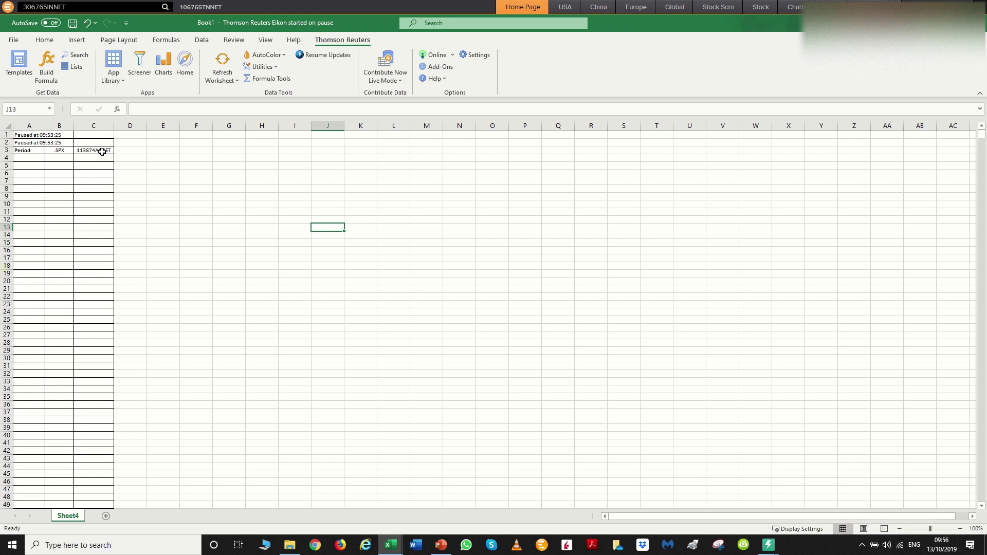
- Refresh the worksheet to pull weekly Period, .SPX and 113874ANNET data
click(212, 73)
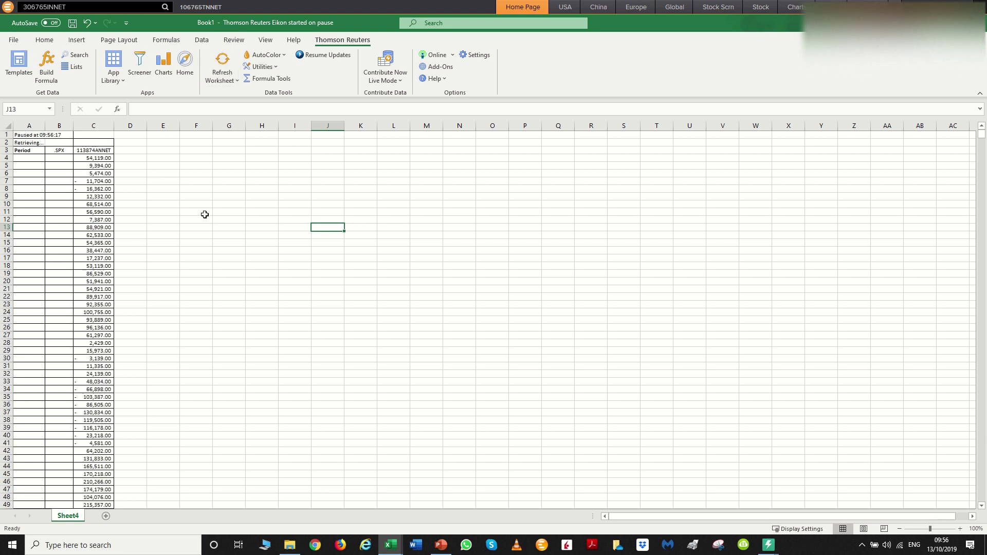
click(224, 182)
click(100, 149)
click(140, 202)
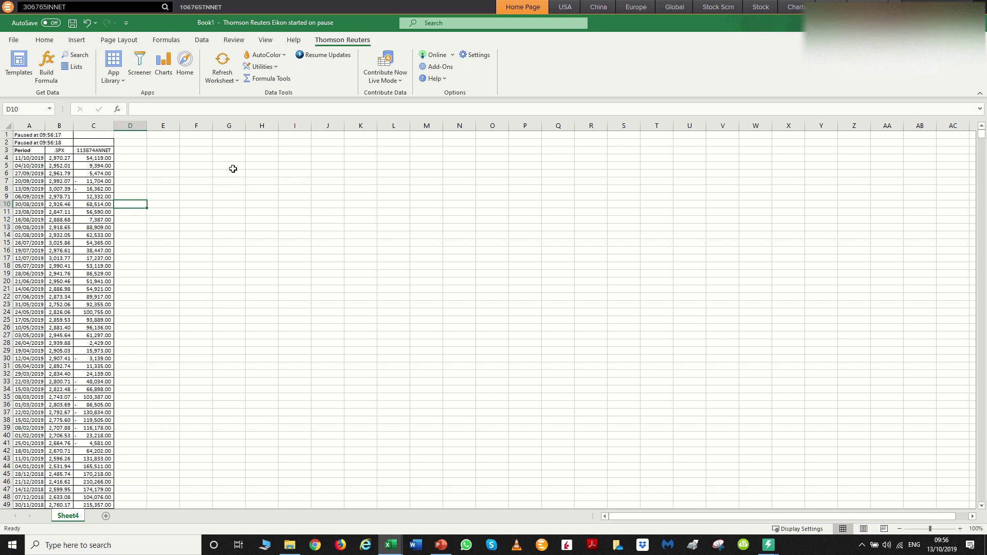
click(231, 168)
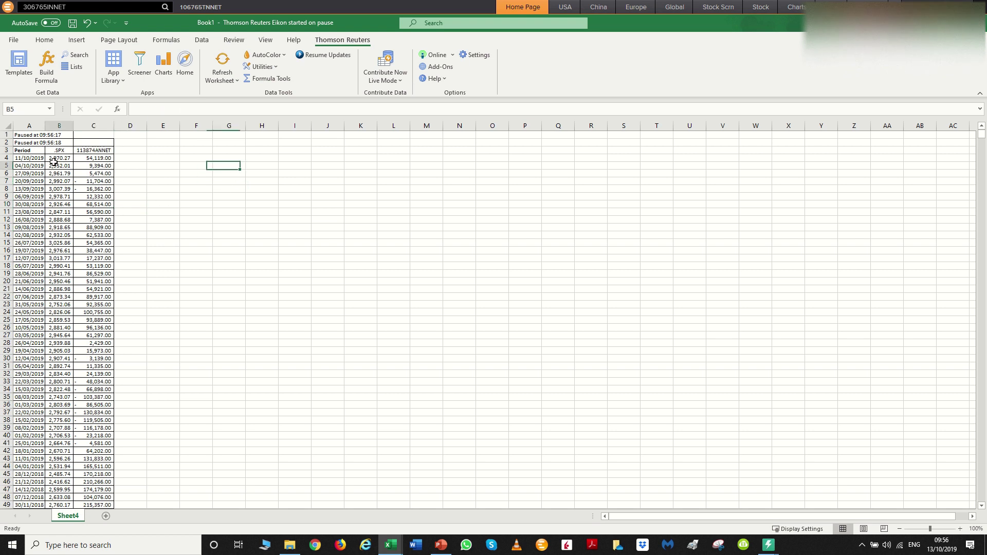
- Check how far the Period and 113874ANNET columns run down the sheet
click(66, 165)
click(43, 165)
key(ctrl+shift+Down)
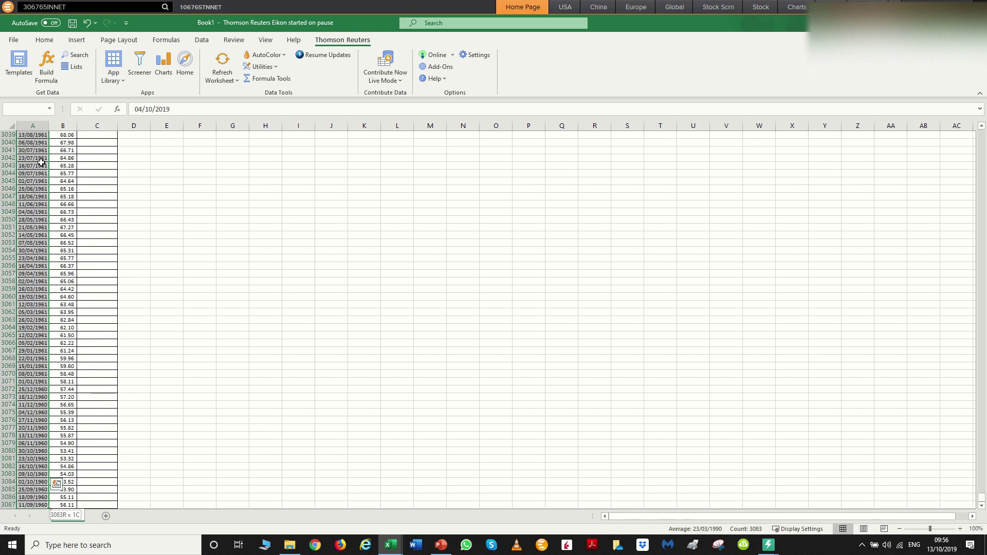
key(ctrl+shift+Up)
click(106, 182)
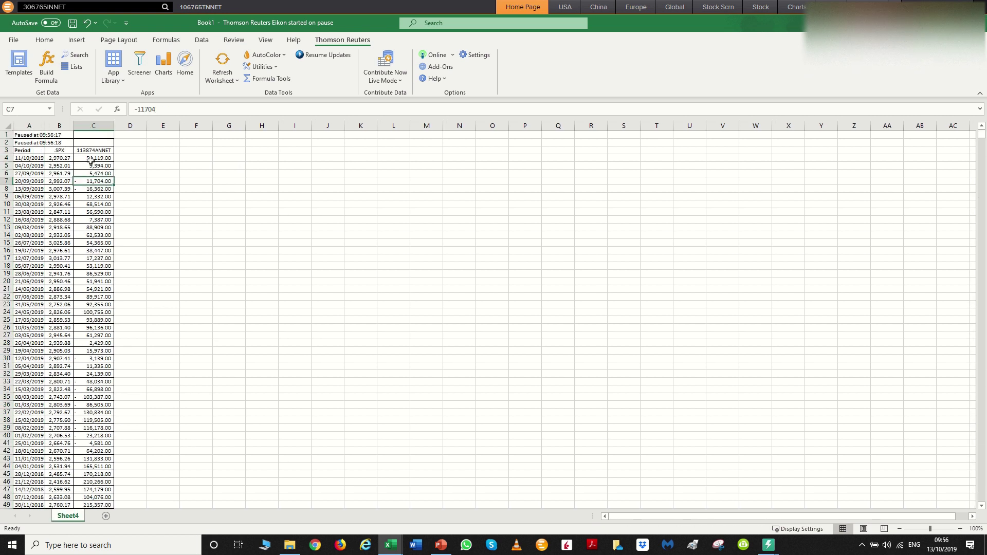
key(Up)
key(Up)
key(Up)
key(ctrl+shift+Down)
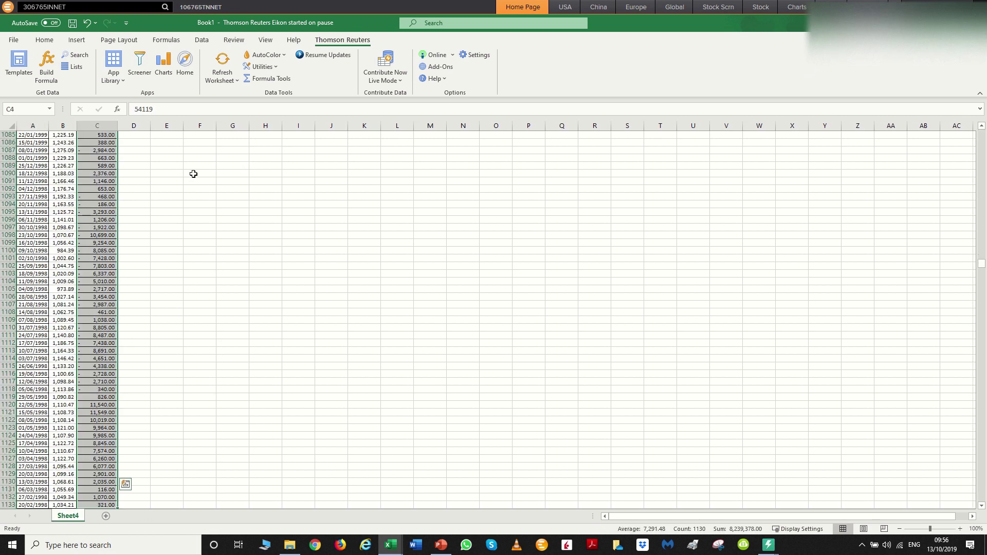
key(ctrl+shift+Up)
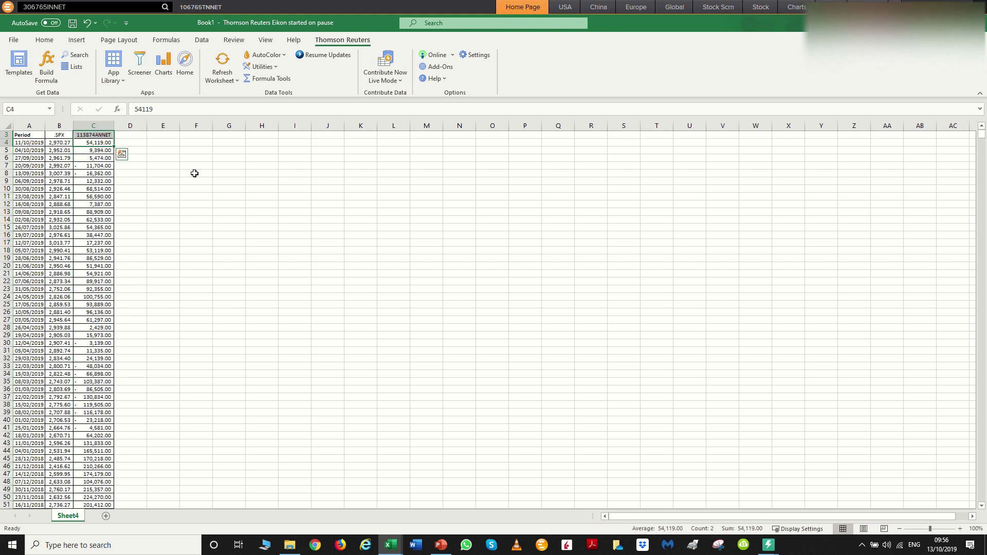
click(195, 212)
scroll(17, 151, up, 1)
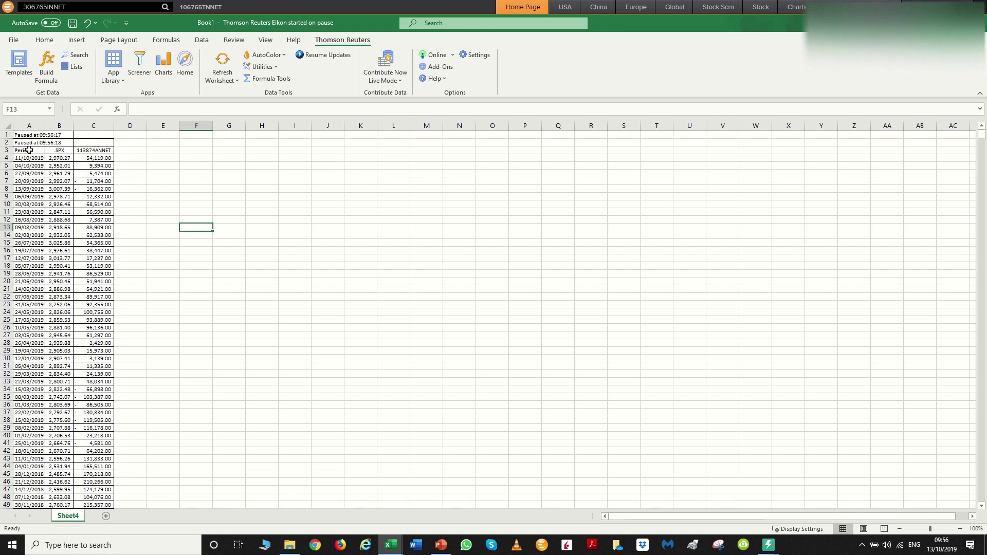
- Select the Period, .SPX and 113874ANNET data from A3 to C3087
drag(30, 150, 88, 149)
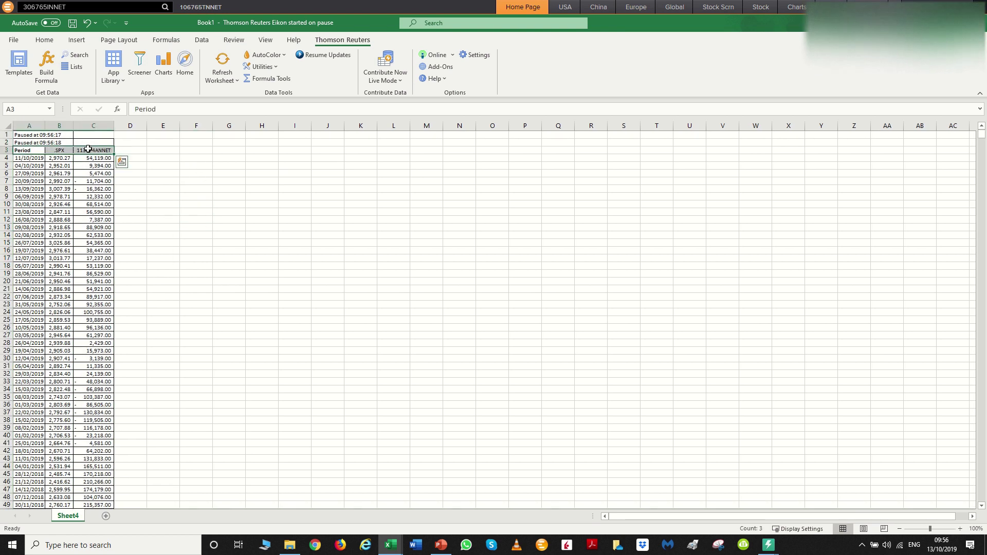
key(ctrl+shift+Down)
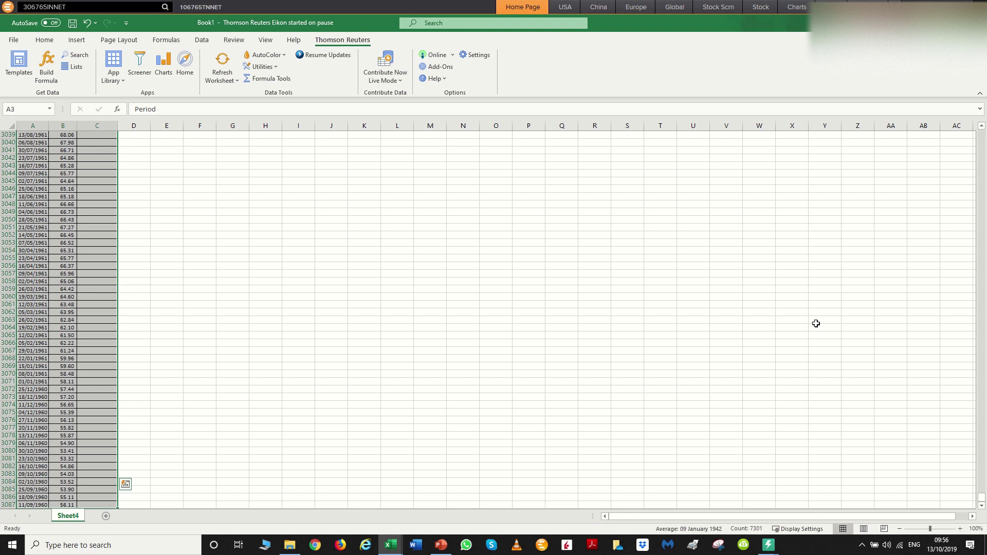
drag(981, 497, 983, 135)
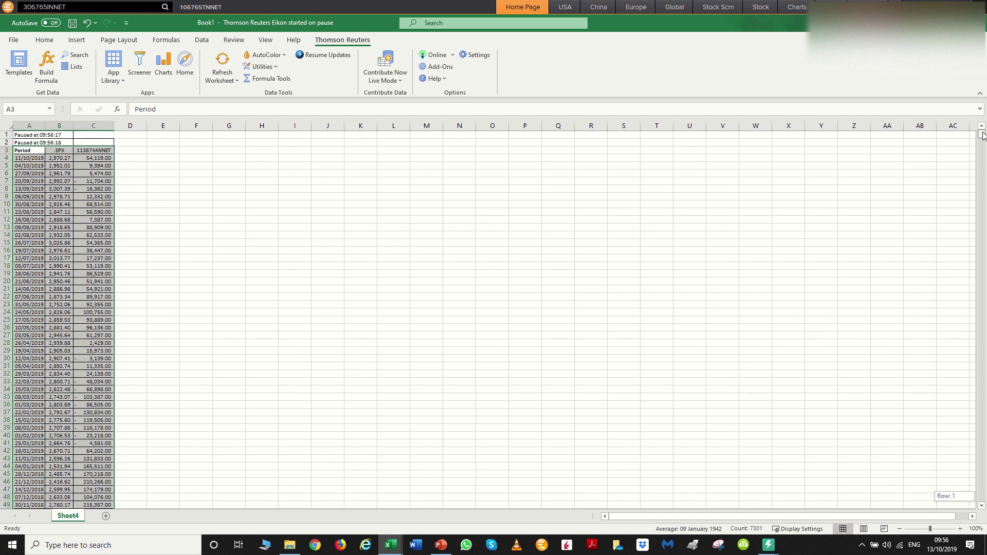
- Insert a 2-D line chart of the data and enlarge it beside the table across columns D to V
click(78, 41)
click(445, 66)
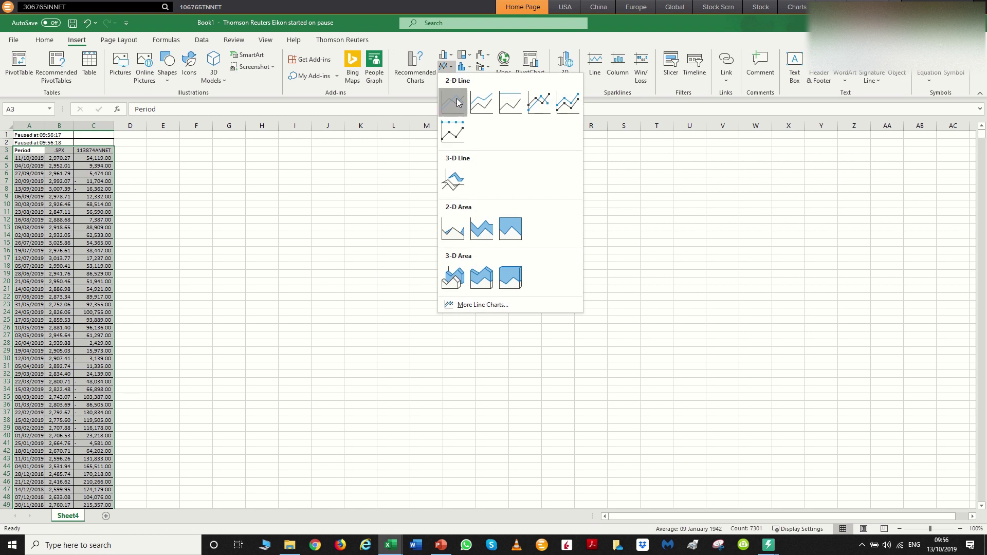
click(452, 102)
drag(388, 249, 140, 142)
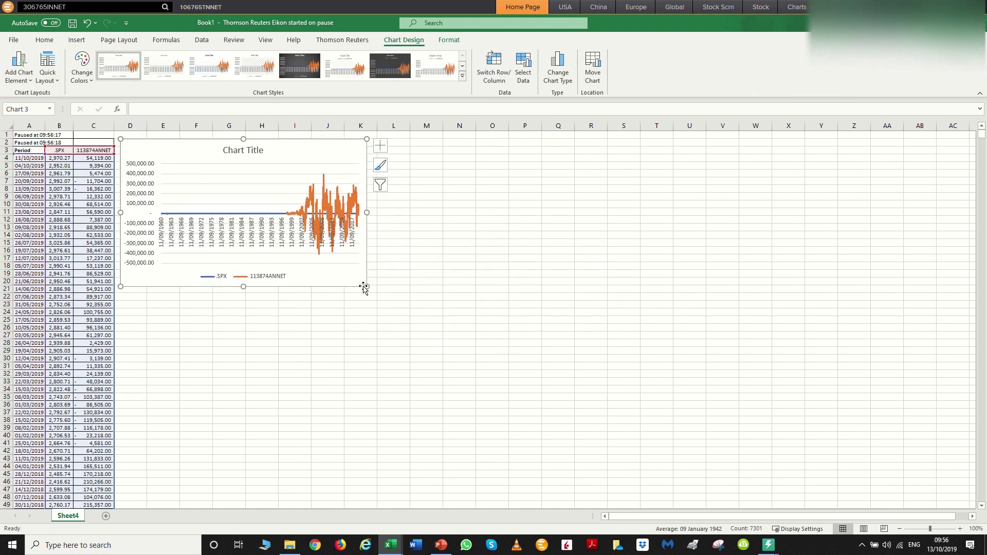
drag(365, 287, 722, 463)
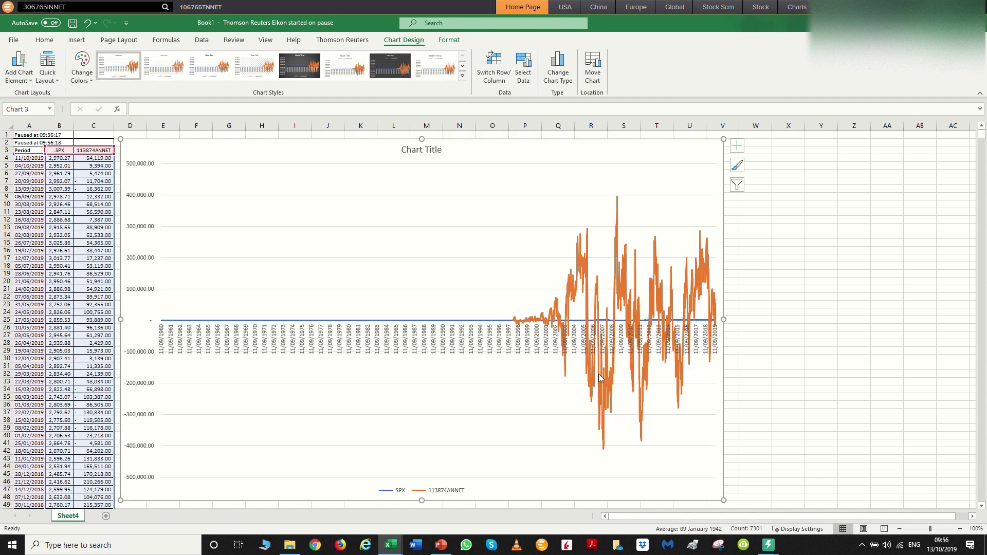
- Plot the .SPX series on a secondary axis
right_click(496, 322)
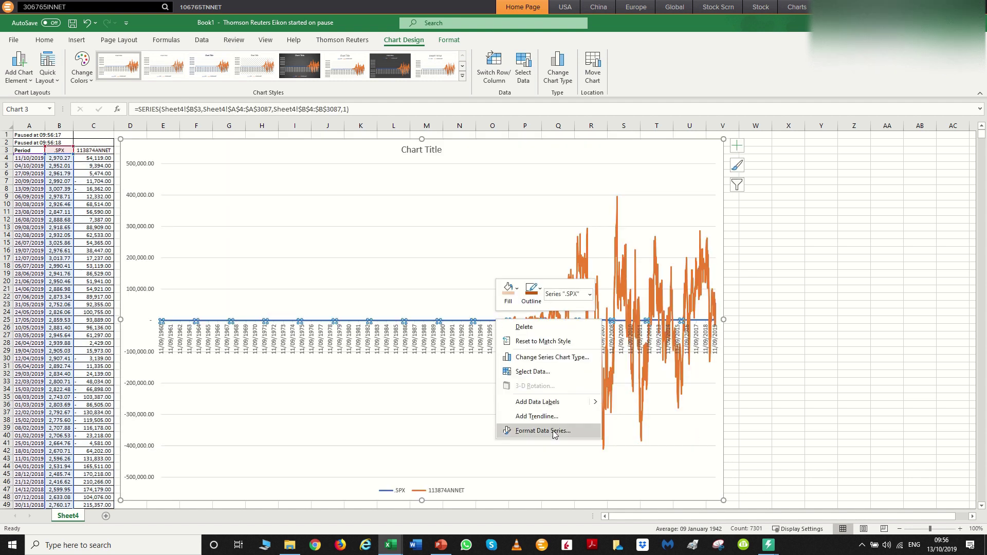
click(517, 432)
click(887, 228)
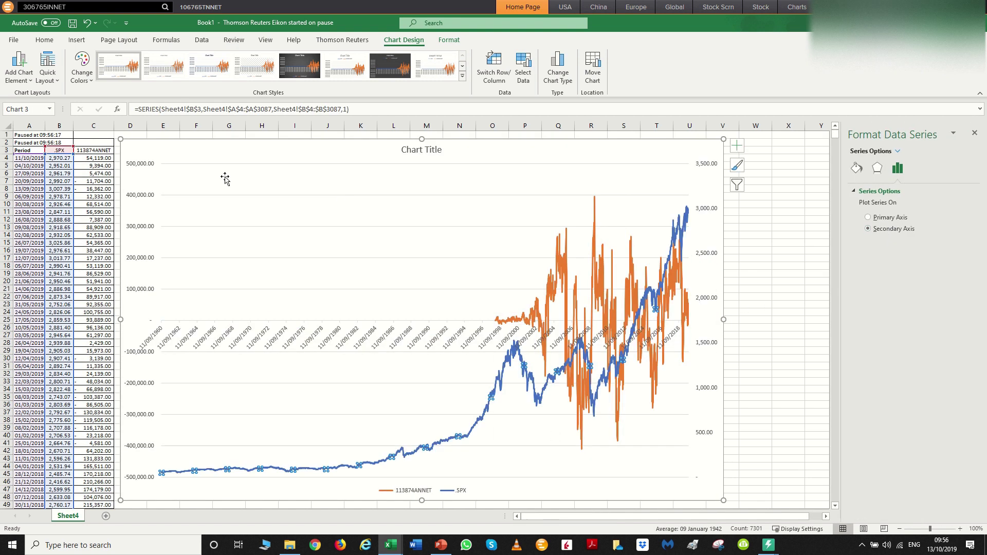
click(194, 149)
click(83, 43)
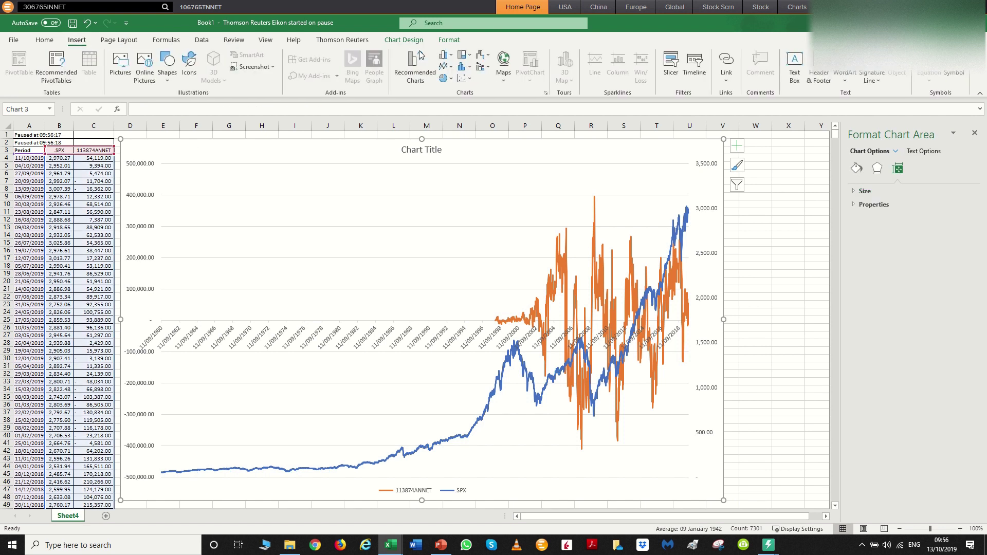
- Change the chart to a Combo: .SPX as Line, 113874ANNET as Area on the secondary axis
click(424, 78)
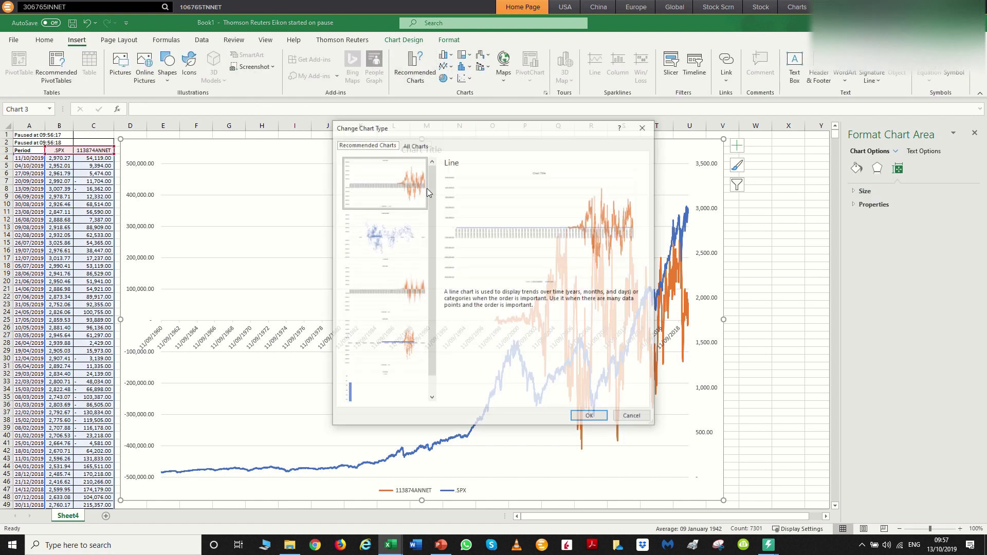
click(414, 144)
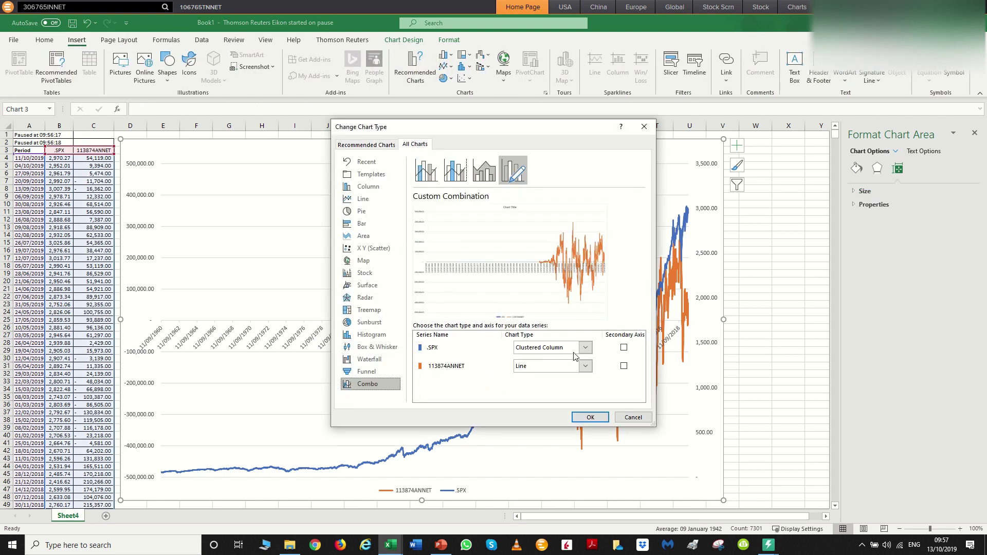
click(542, 351)
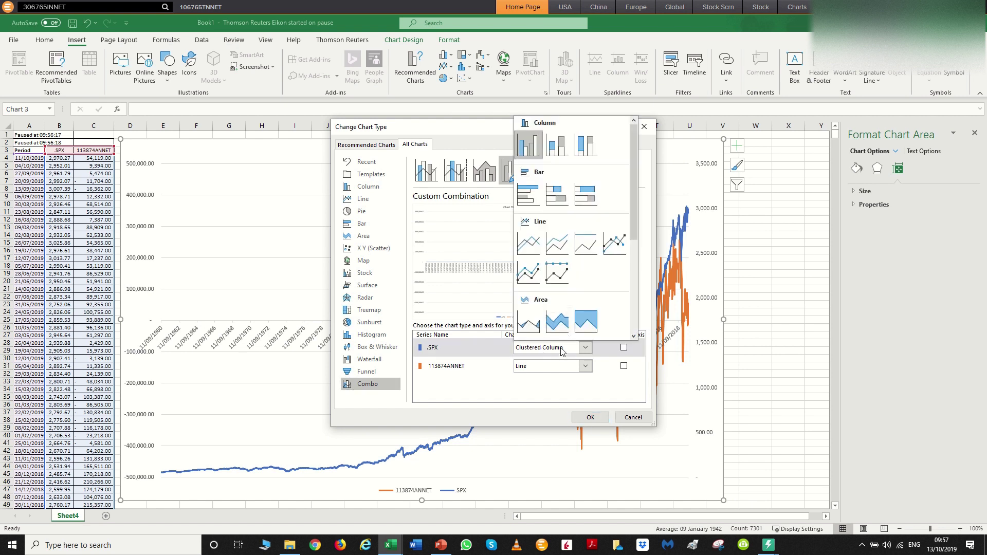
click(534, 281)
click(549, 365)
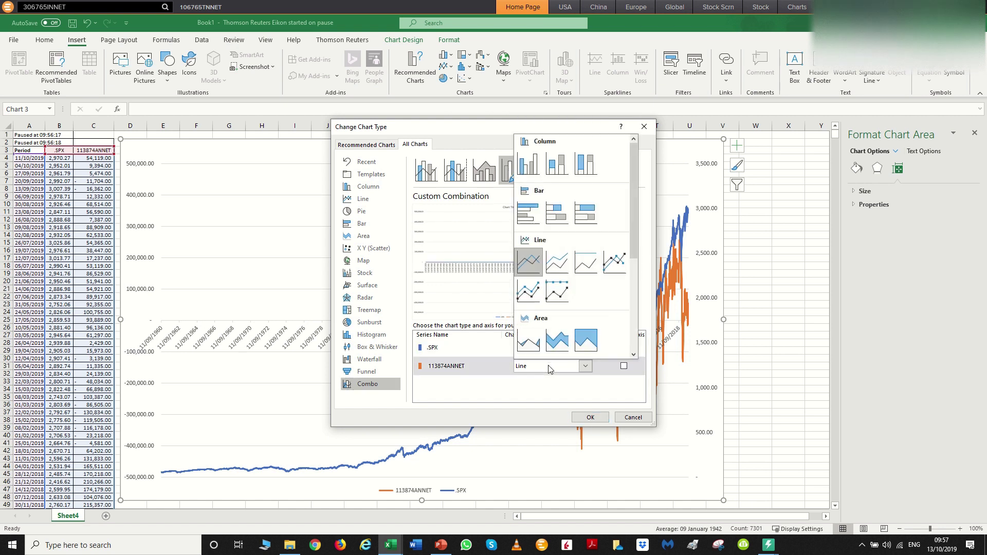
click(528, 335)
click(623, 366)
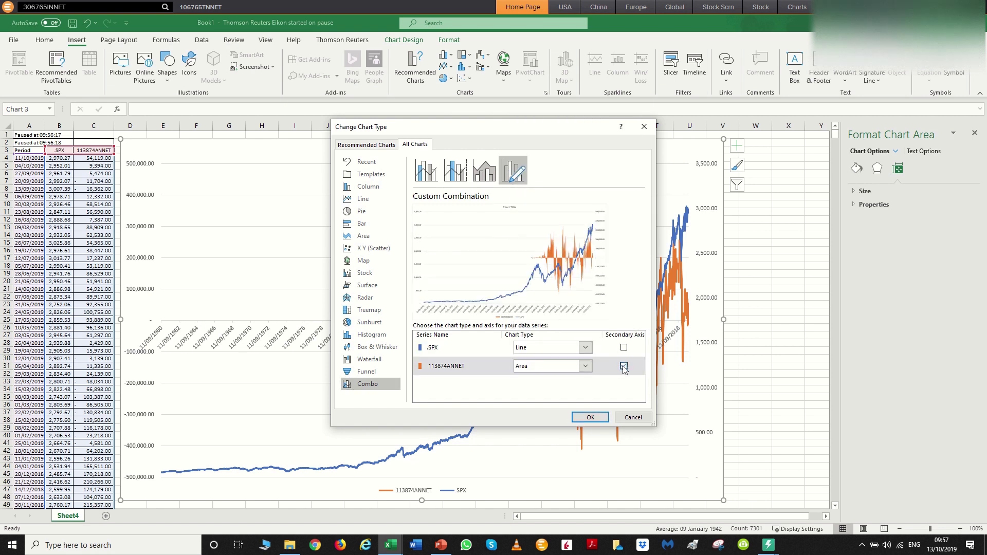
click(590, 417)
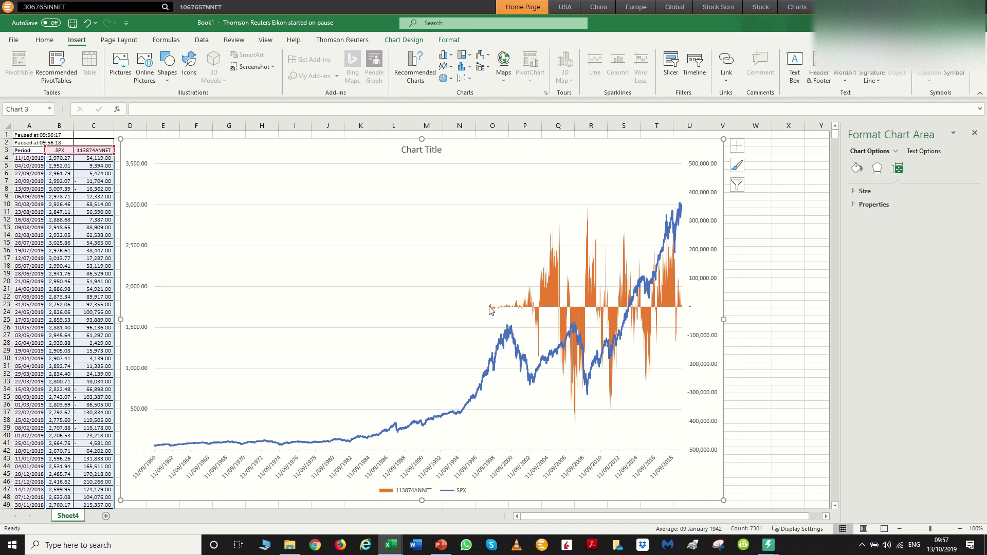
- Set the date axis minimum bound to 11/09/1997
click(509, 461)
right_click(509, 462)
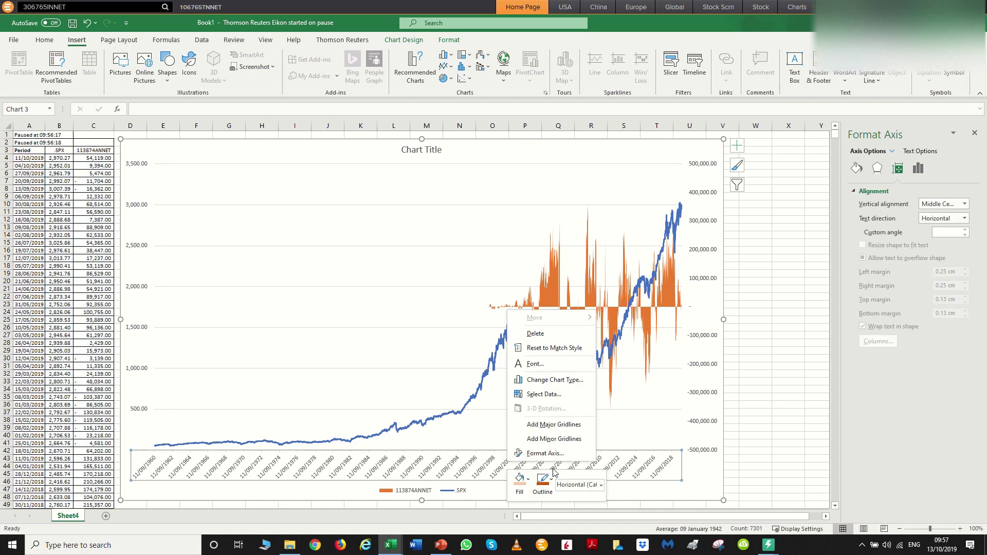
click(544, 453)
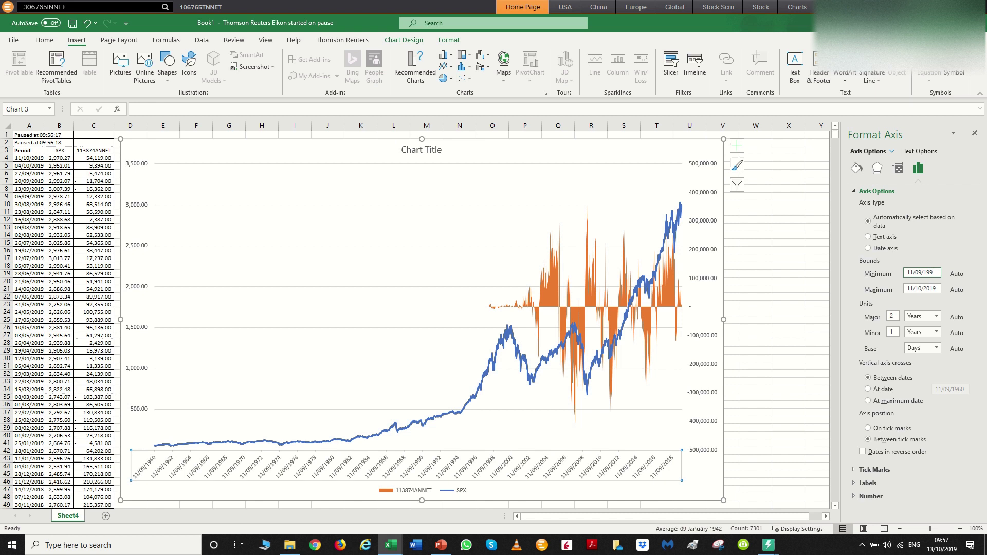
text(7)
key(Return)
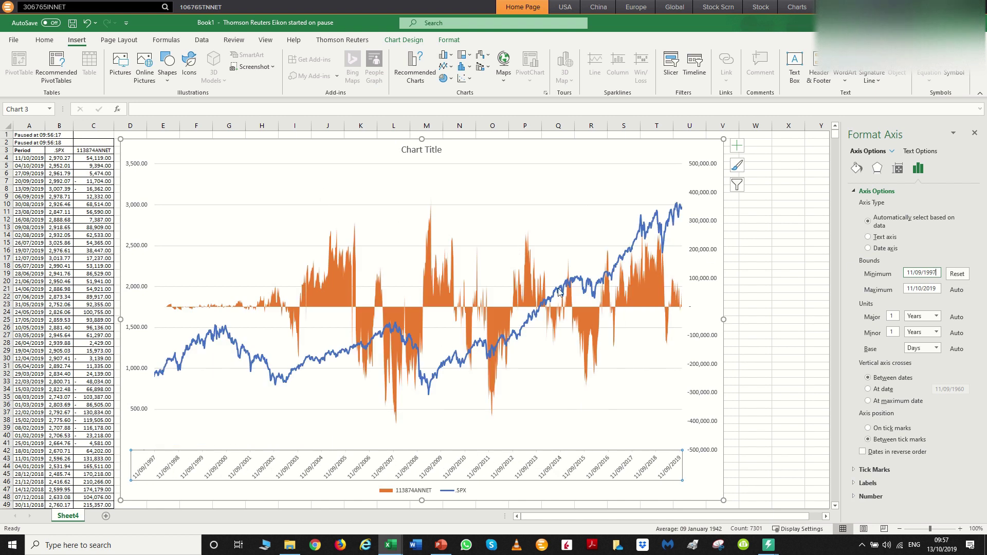
- Give the 113874ANNET area series a 1½ pt outline weight
click(431, 302)
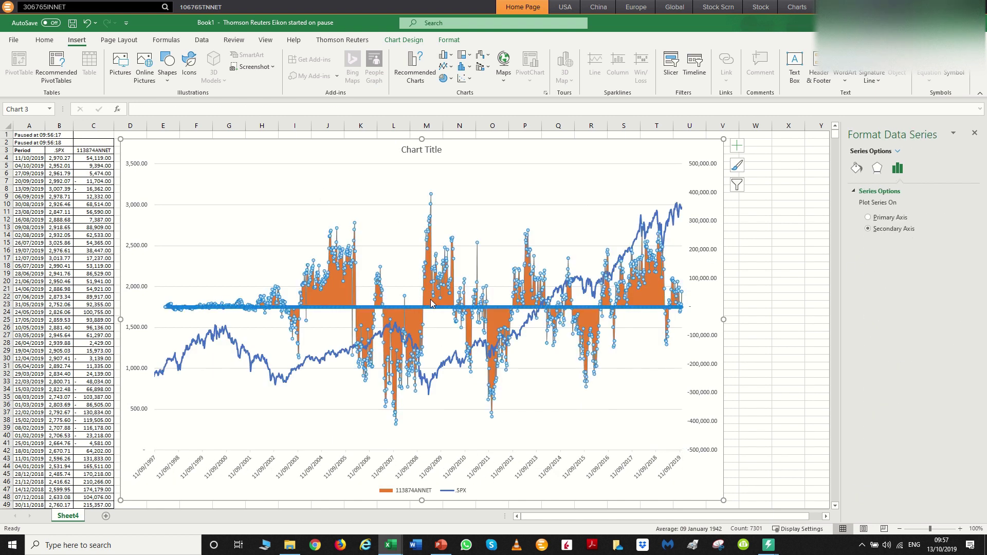
right_click(431, 302)
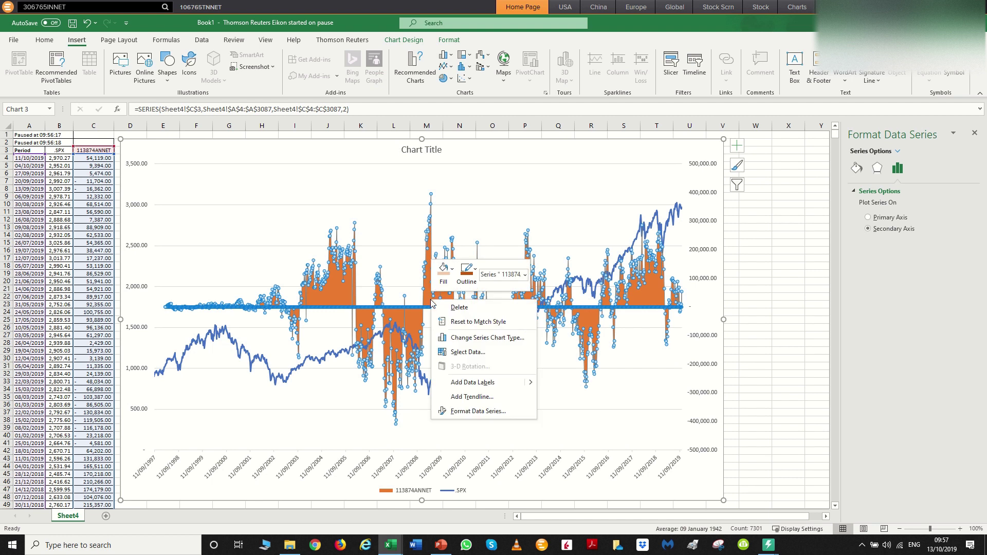
click(465, 274)
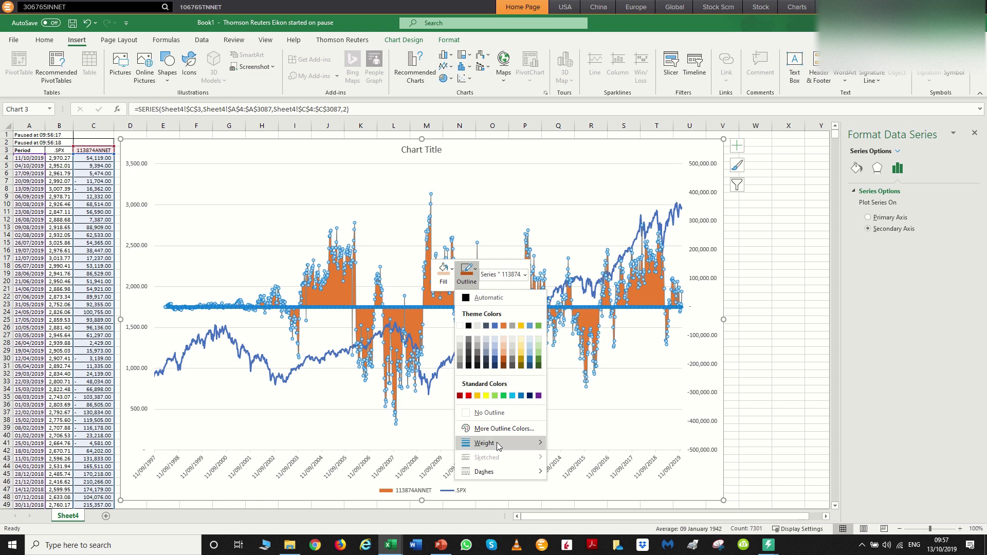
mouse_move(514, 443)
click(583, 448)
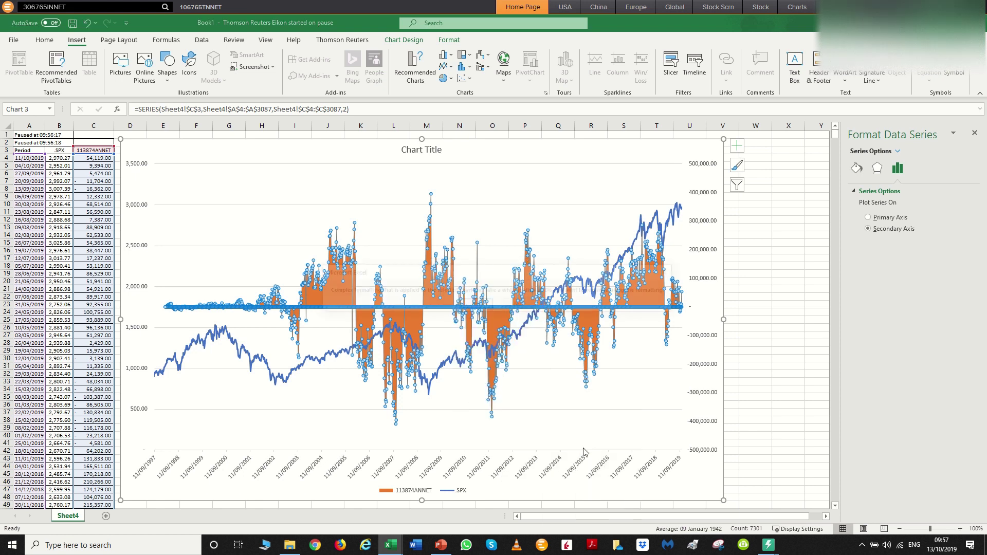
key(Return)
- Fill the 113874ANNET area with light orange and colour its outline orange
right_click(431, 287)
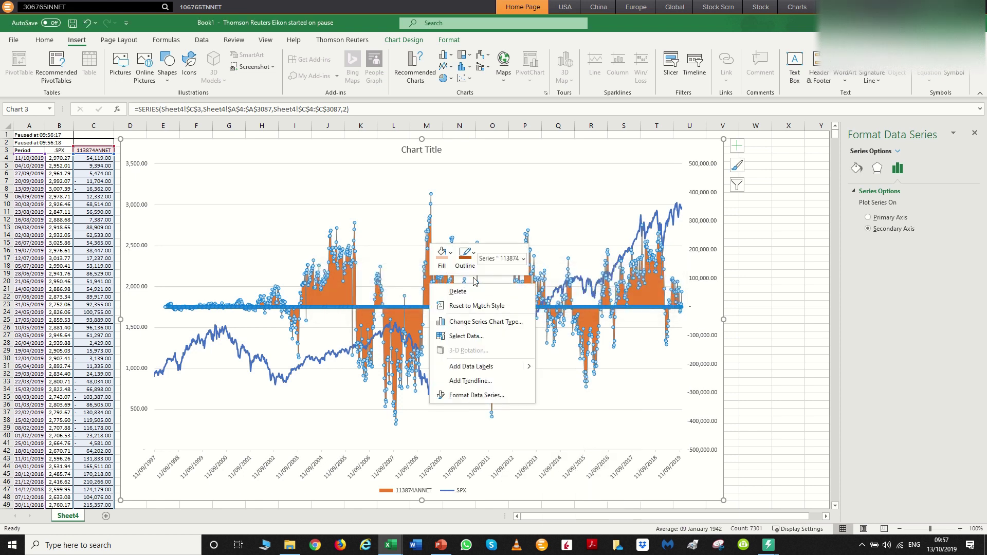
click(442, 254)
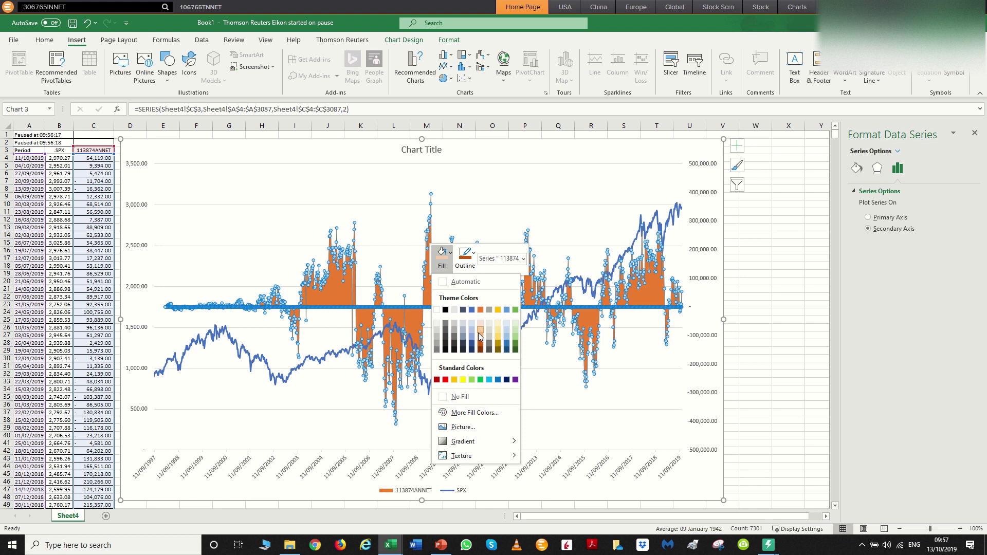
click(478, 332)
click(750, 253)
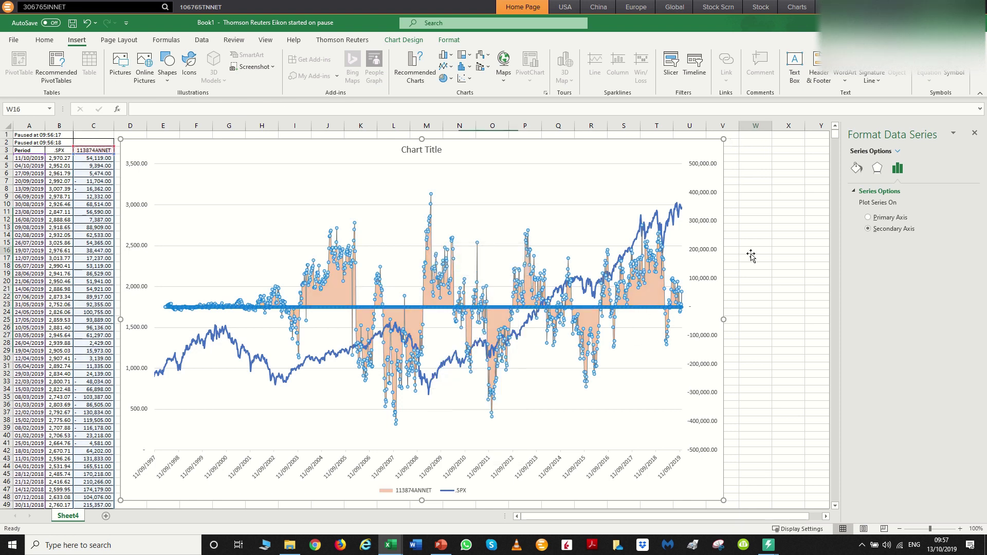
right_click(616, 290)
click(653, 260)
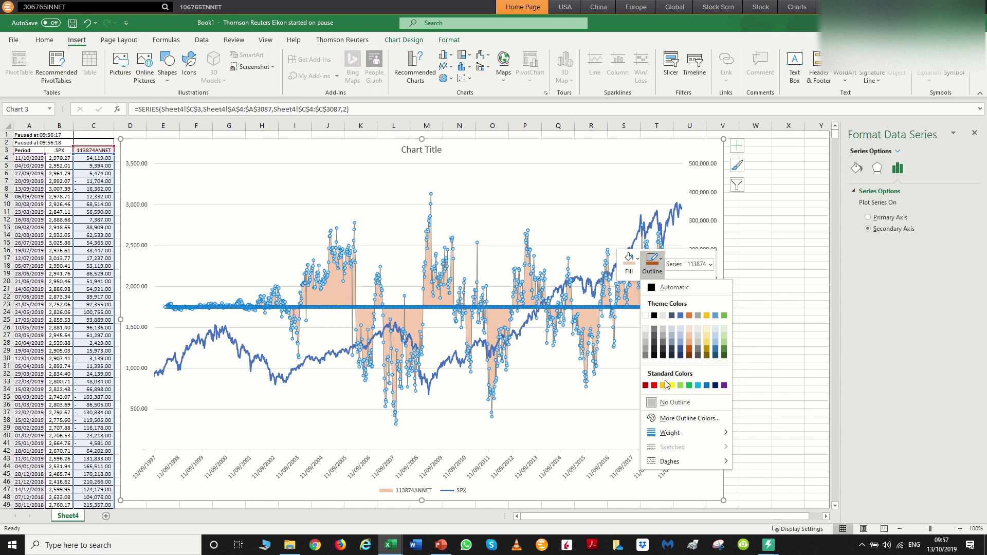
click(689, 348)
click(751, 311)
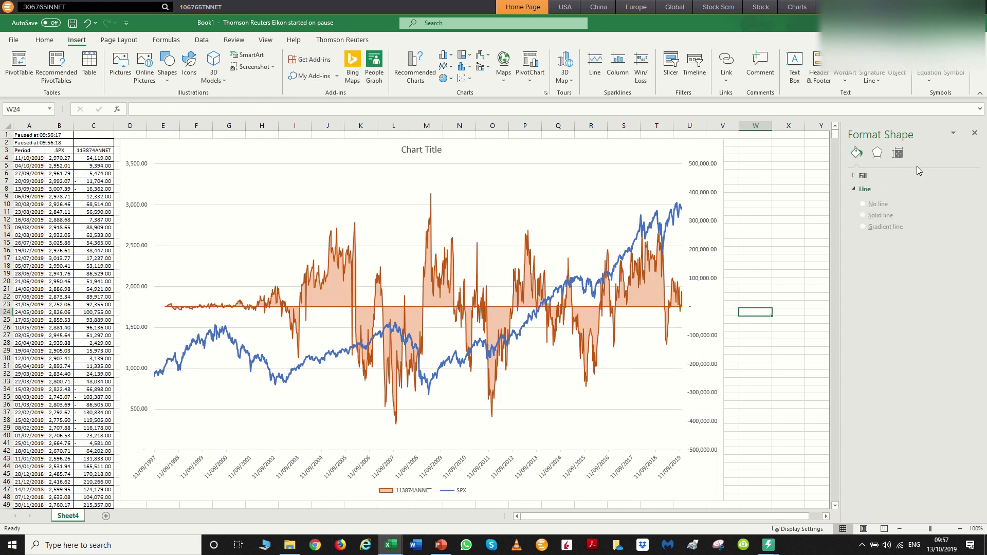
- Delete the chart title
click(974, 133)
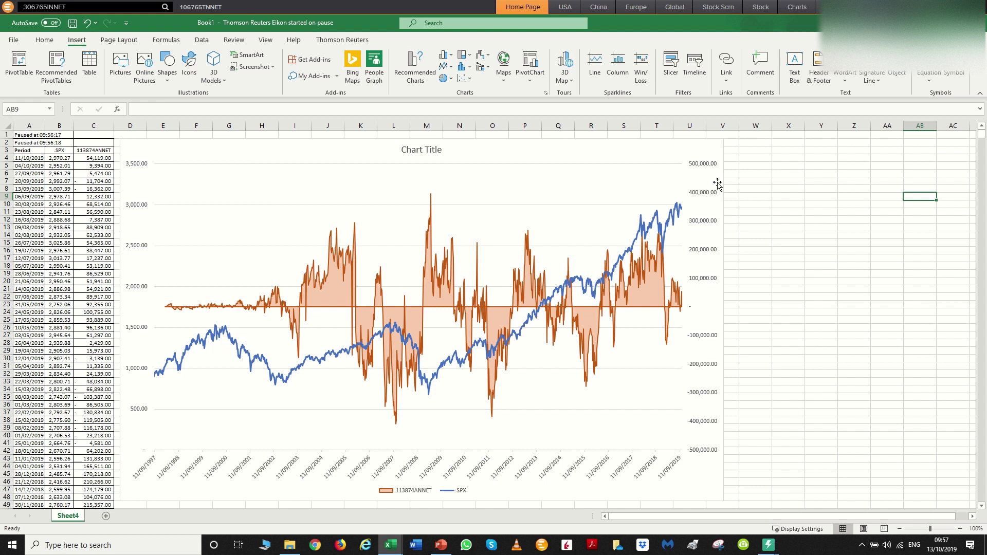
click(431, 155)
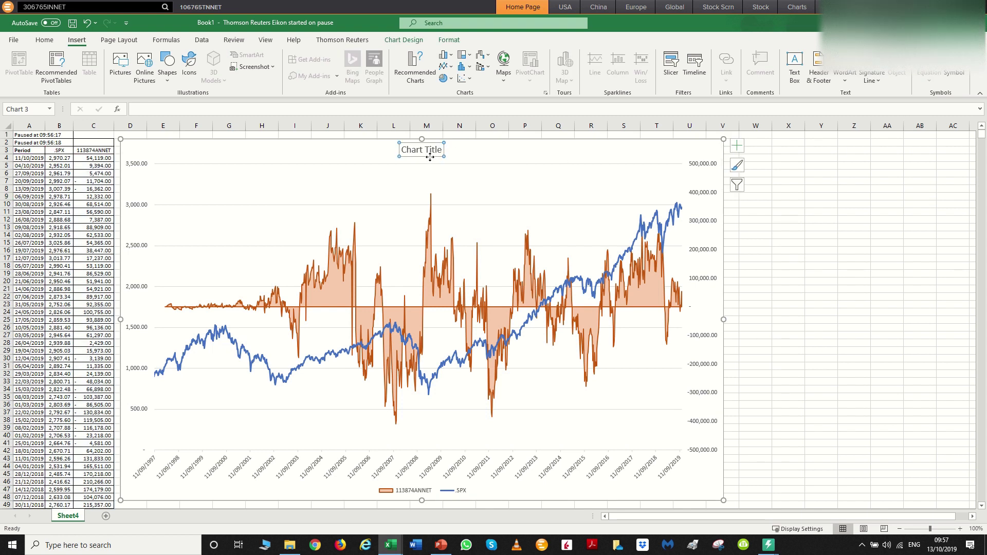
key(Delete)
- Place the legend along the top of the chart and select the finished chart for copying
click(422, 492)
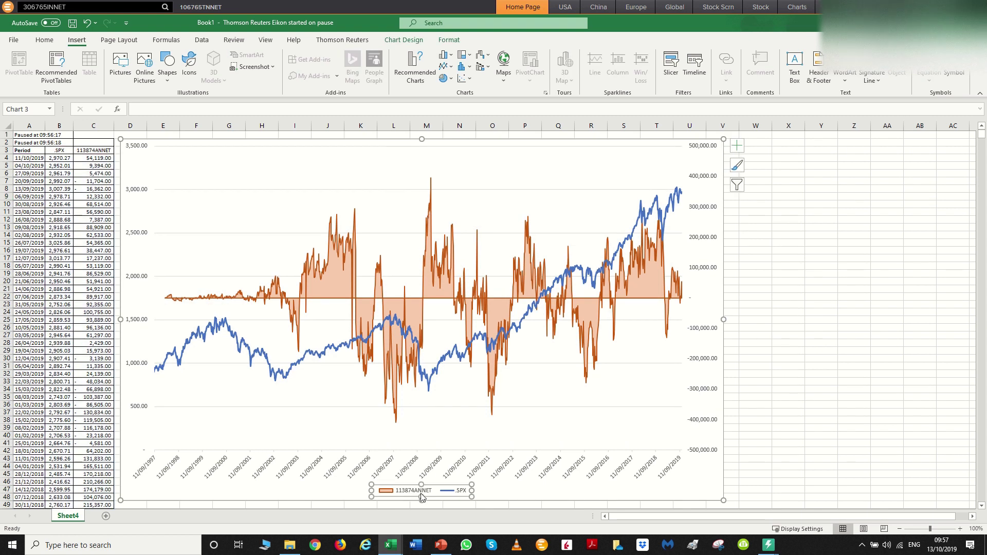
right_click(421, 495)
click(463, 485)
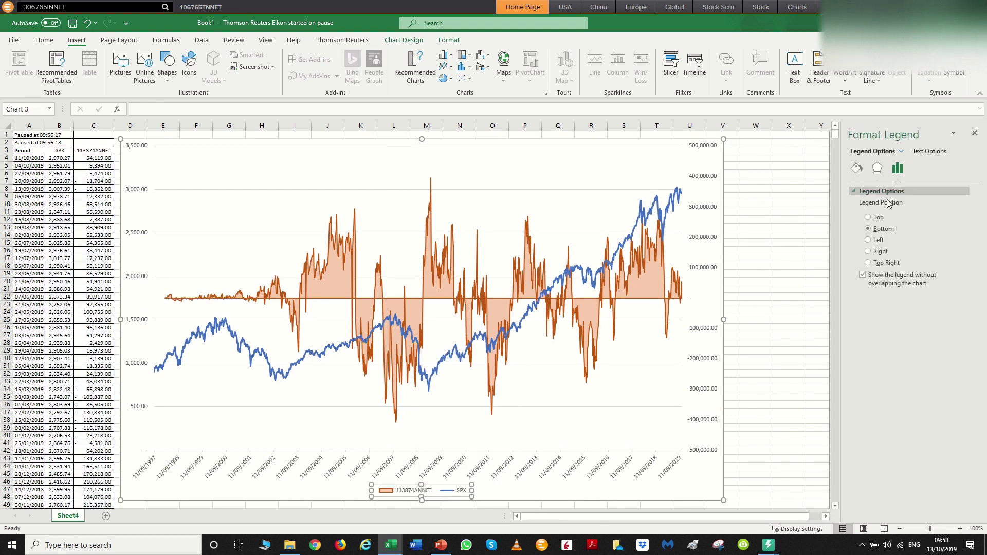
click(868, 217)
click(973, 134)
click(821, 281)
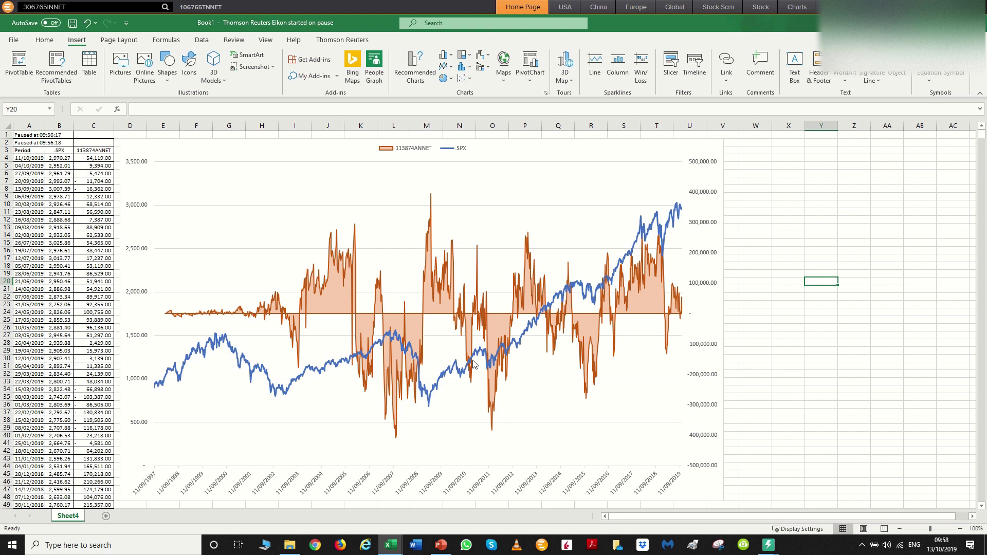
mouse_move(499, 355)
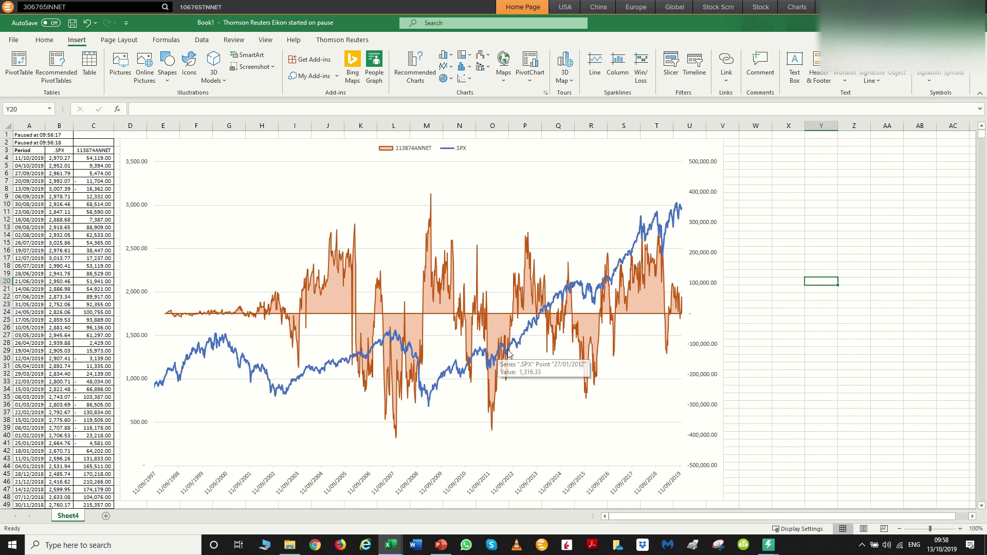
click(611, 156)
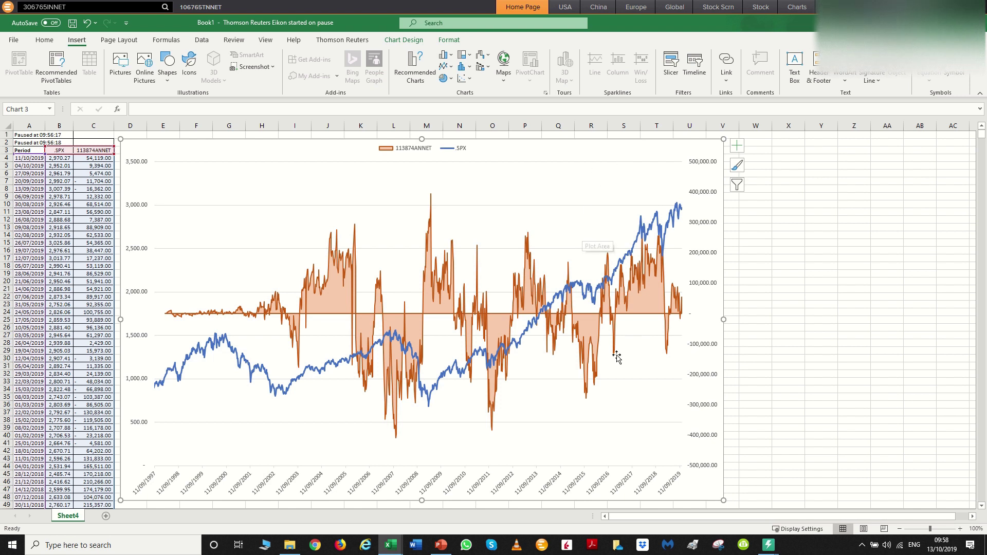
- Paste a copy of the chart below the original
scroll(341, 344, down, 9)
click(143, 305)
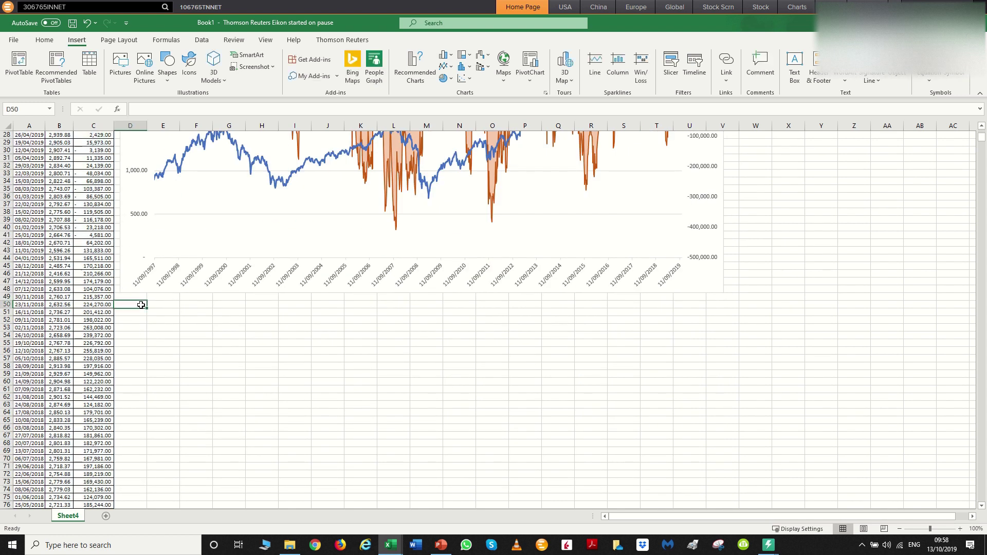
key(ctrl+v)
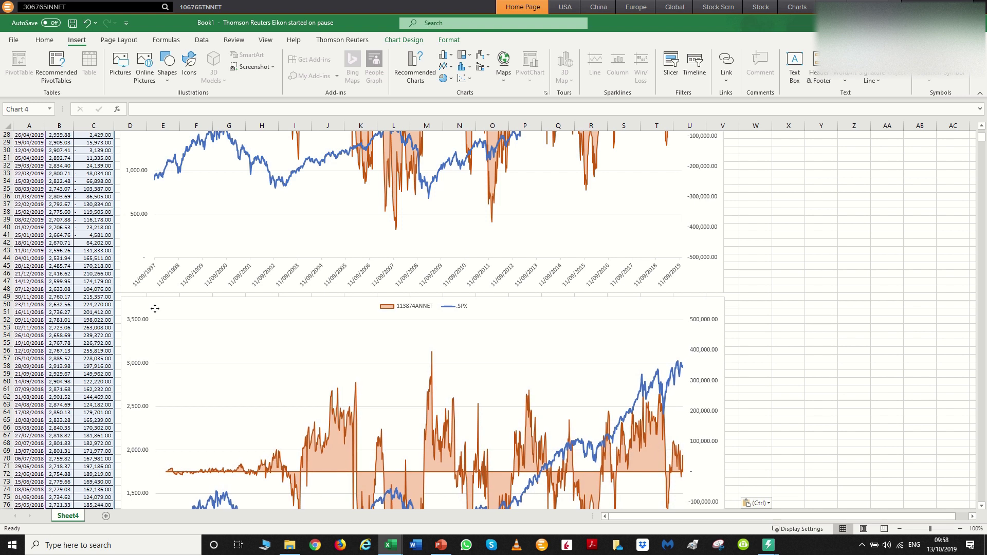
click(154, 309)
- Set the copied chart's date axis minimum bound to 11/09/2008
scroll(199, 312, down, 4)
scroll(200, 311, down, 6)
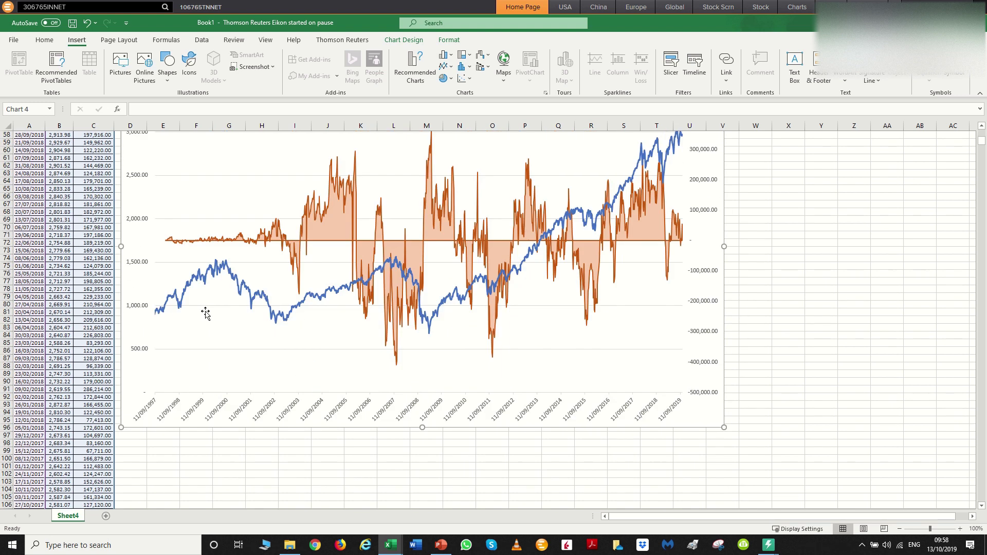
right_click(459, 411)
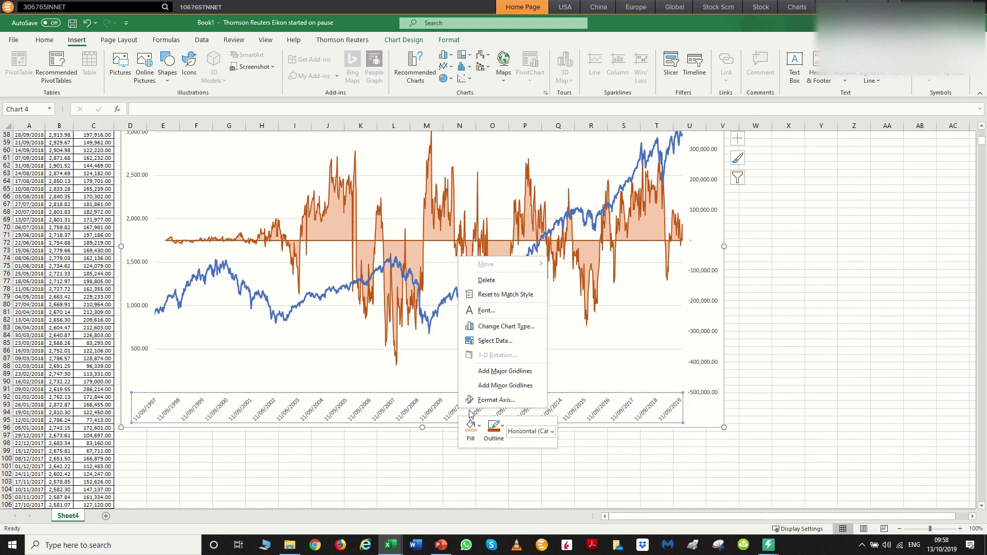
click(488, 406)
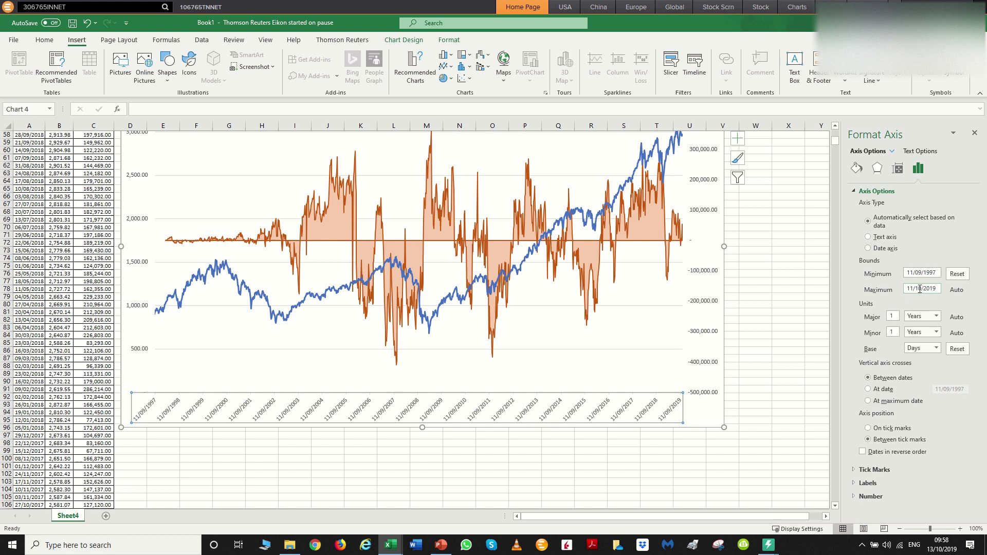
click(945, 272)
key(Return)
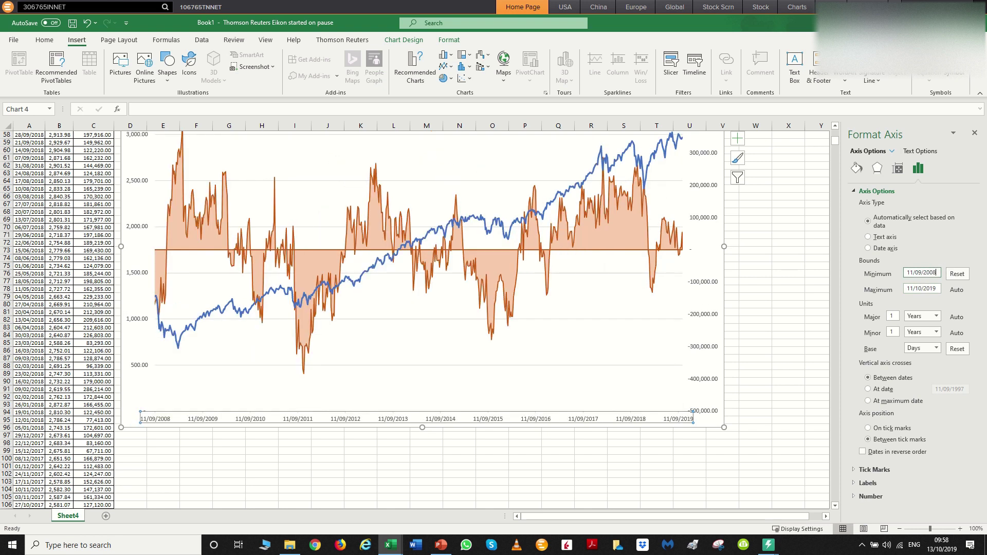
click(780, 250)
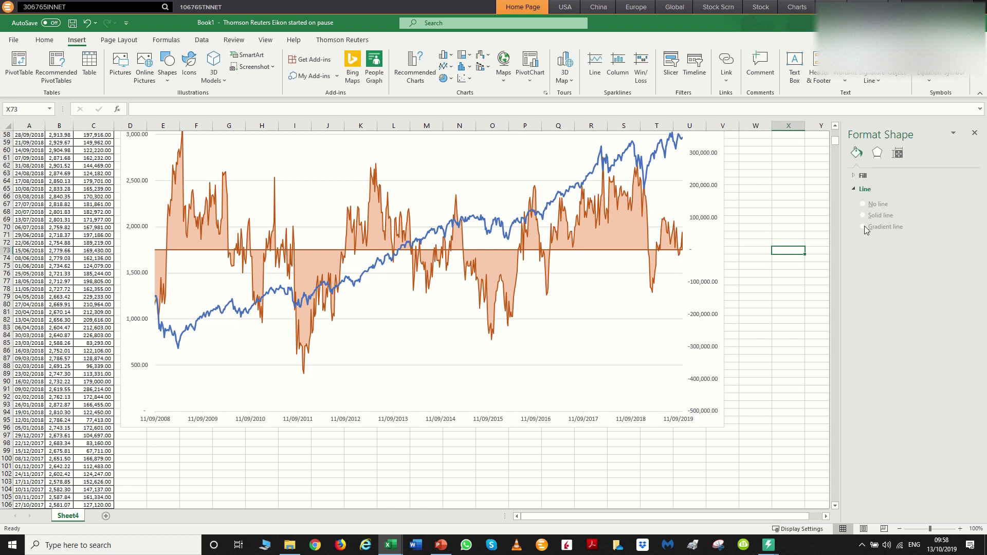
click(974, 133)
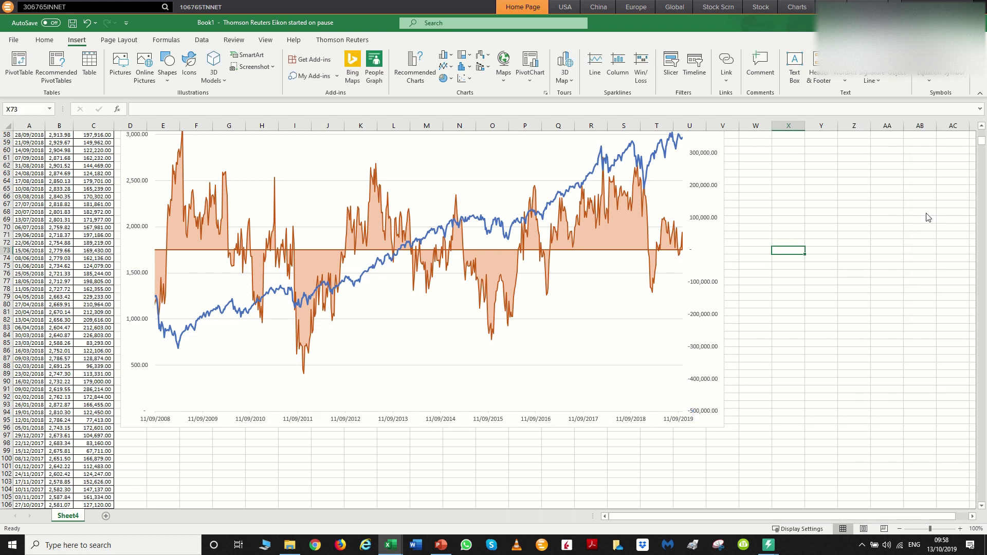
scroll(900, 237, up, 4)
- Scroll down past the 2008–2019 copy and back up to the original 1997–2019 chart
scroll(855, 268, down, 2)
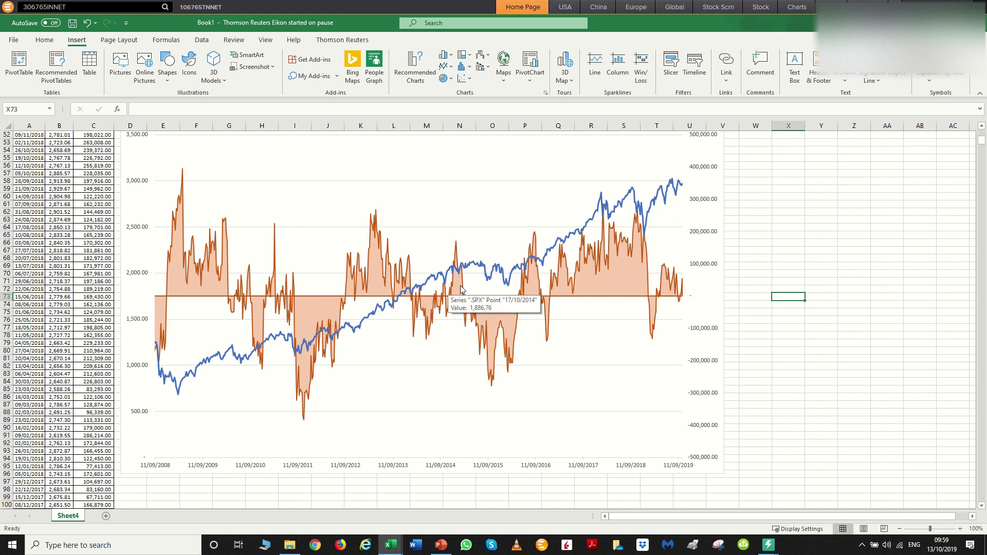
click(843, 222)
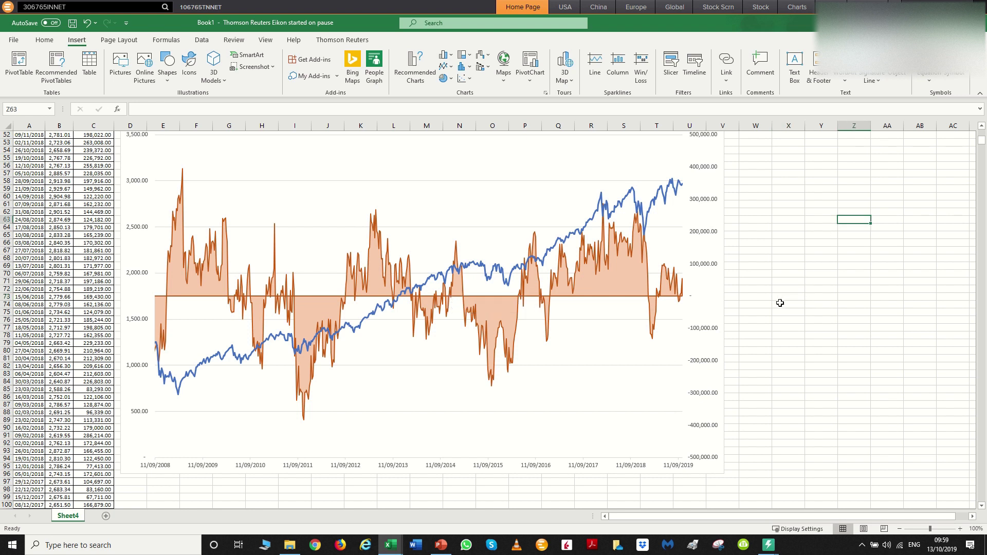
scroll(780, 303, up, 3)
scroll(781, 304, up, 14)
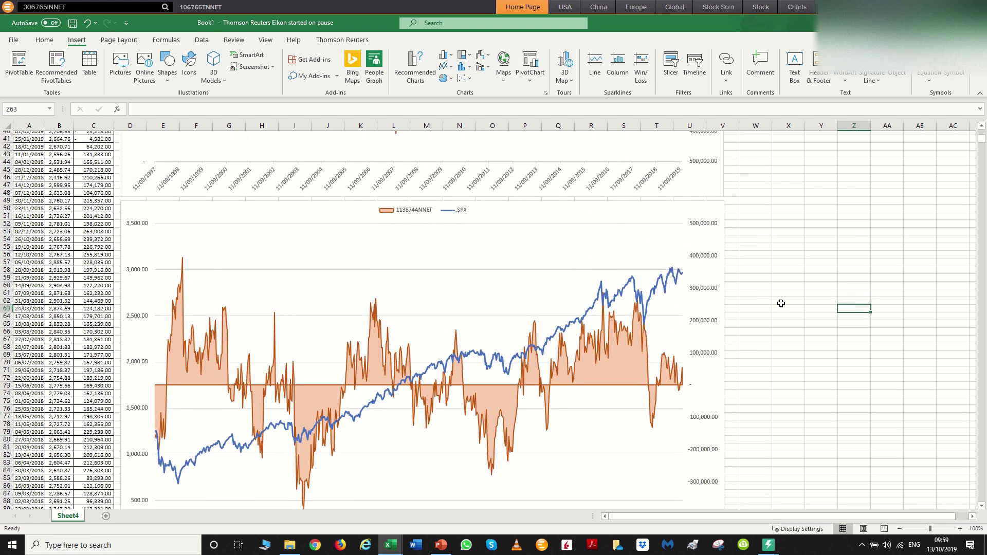
scroll(780, 304, up, 1)
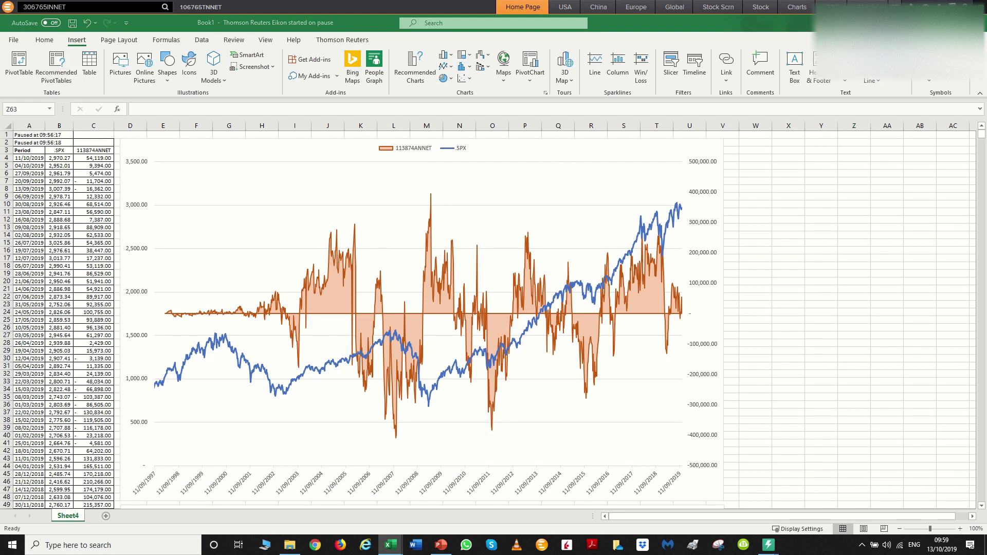
- Move and maximize the COTr Indexes and ETFs_Price Action workbook window
drag(563, 191, 470, 191)
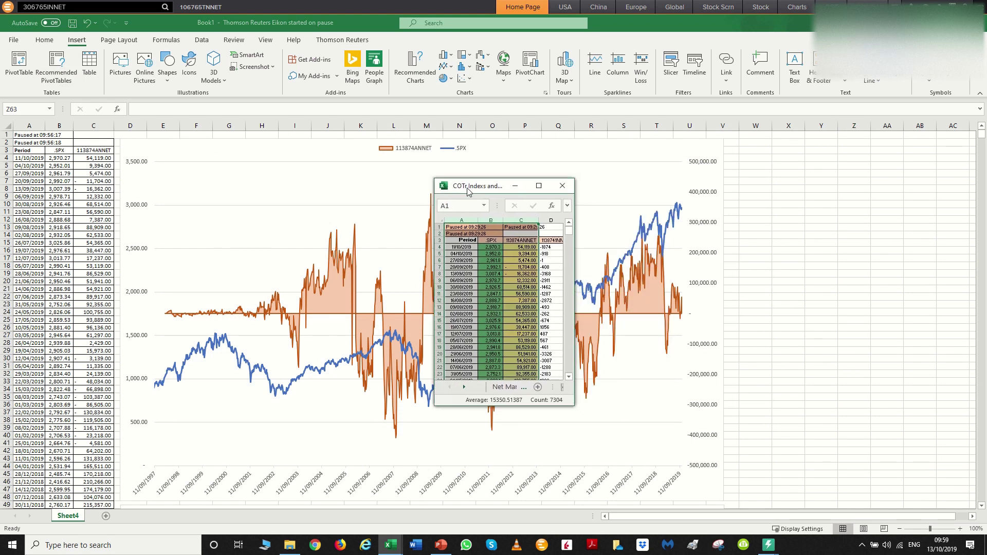
click(538, 186)
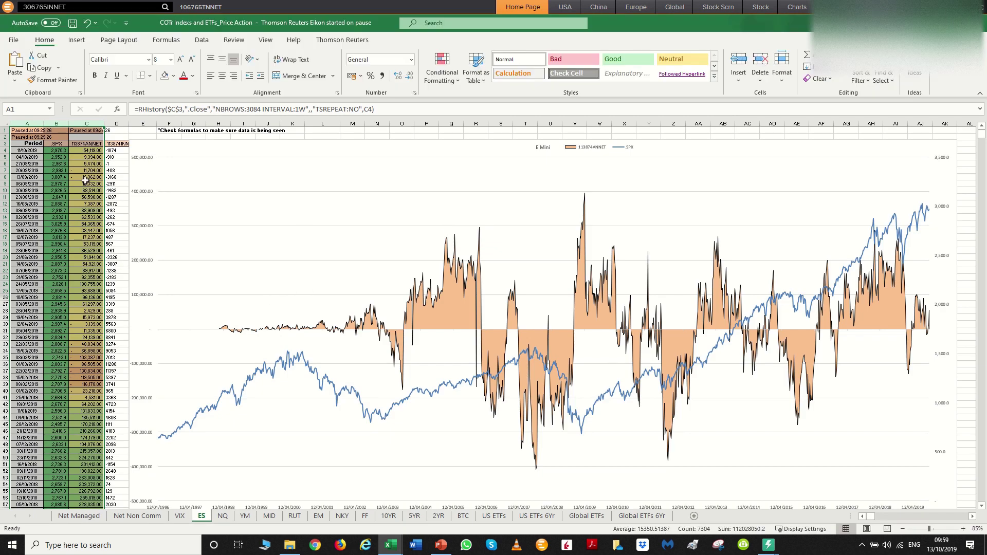
click(86, 183)
- Review the VIX, NQ, YM, MID, RUT, EM and NKY sheets in the COTr workbook
click(179, 516)
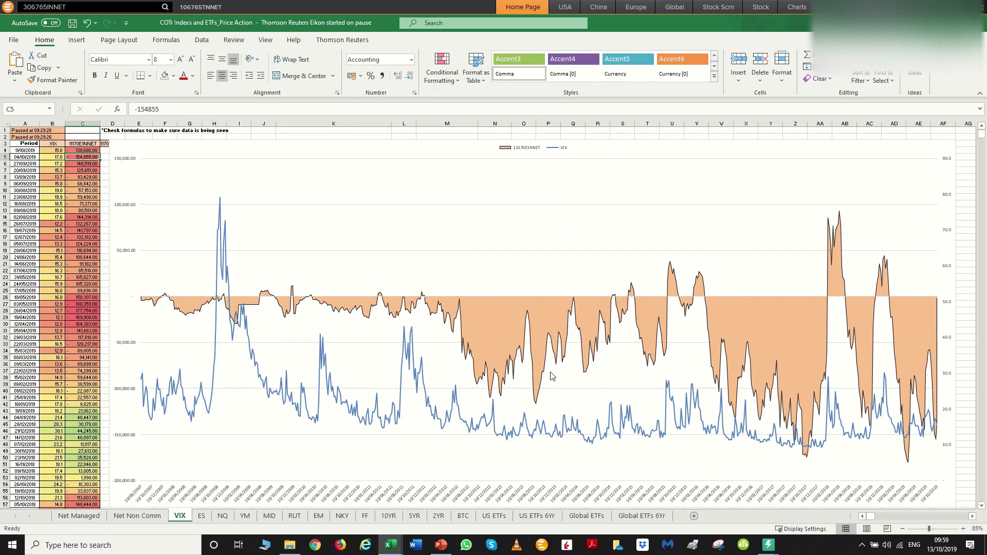
scroll(596, 380, down, 10)
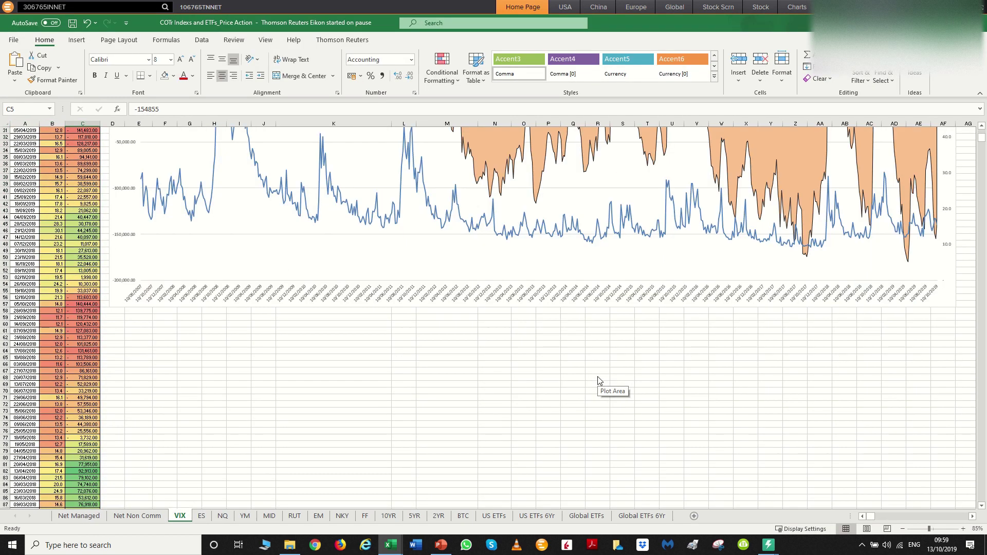
scroll(598, 379, up, 7)
scroll(597, 379, up, 4)
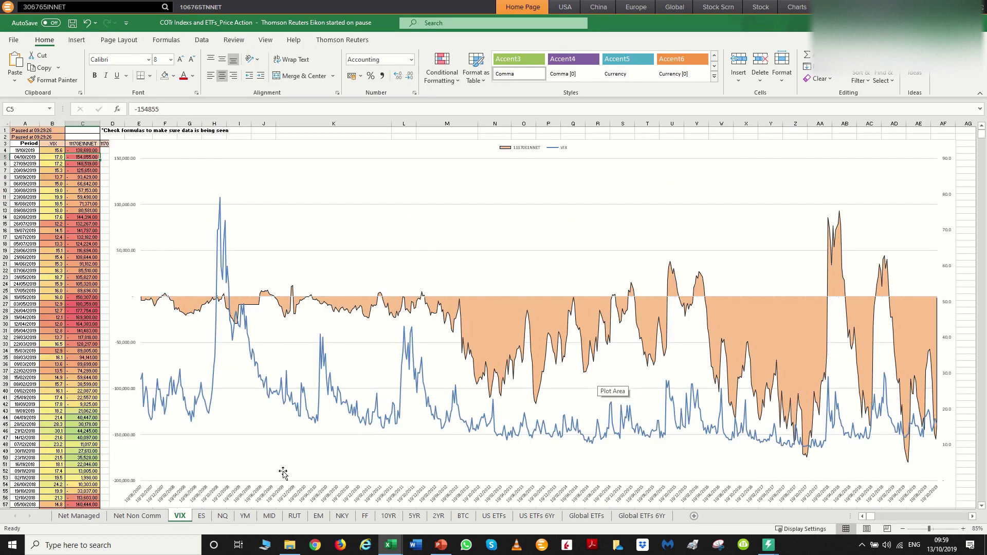
click(224, 518)
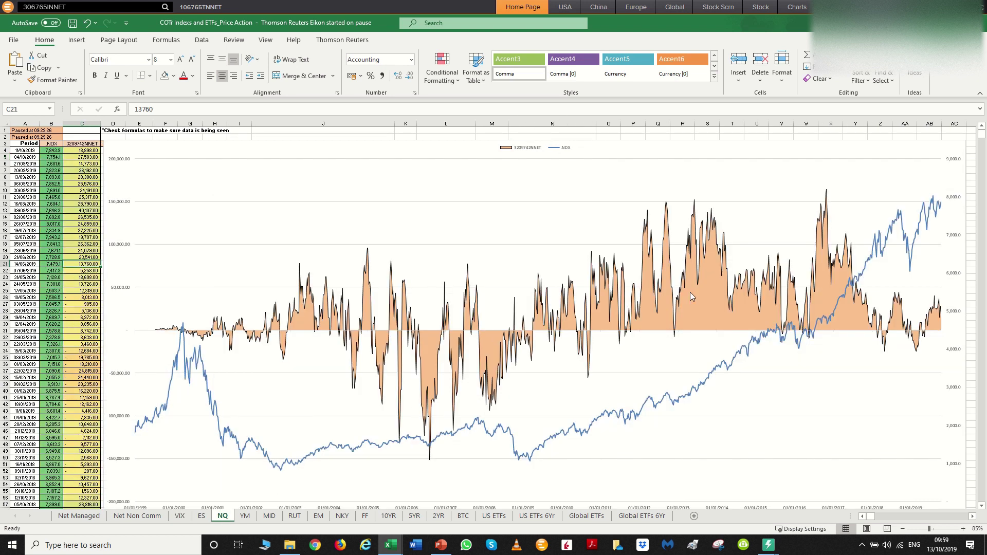
click(245, 517)
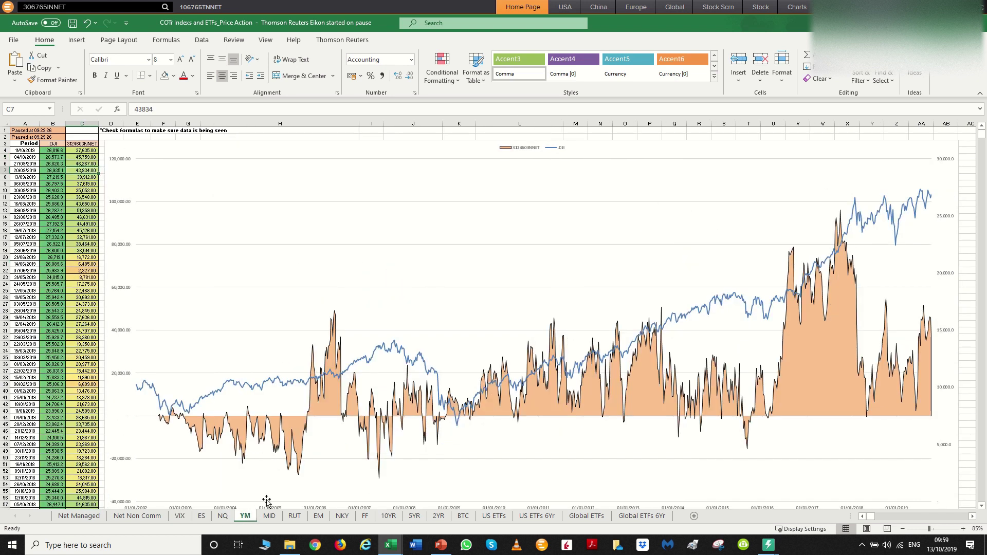
key(ctrl+Page_Down)
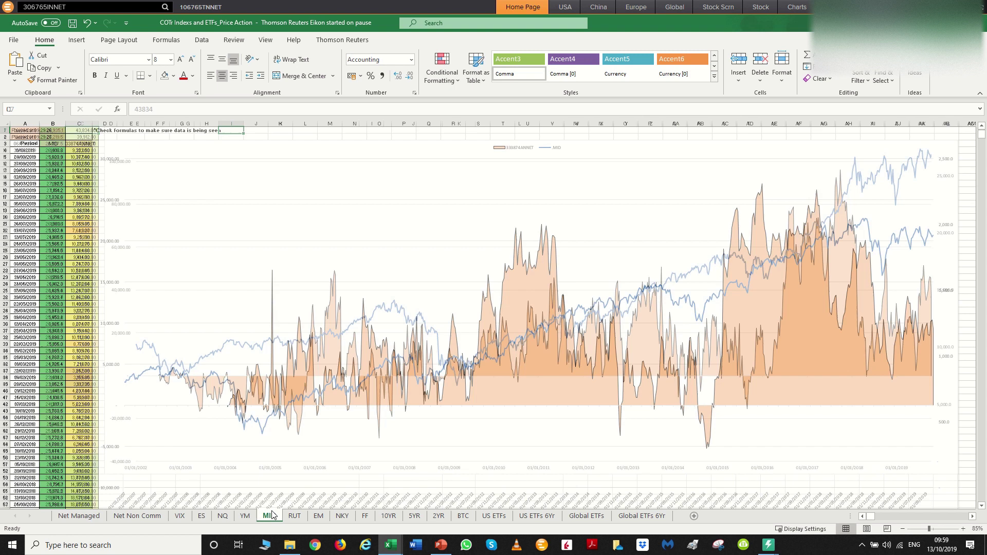
click(294, 521)
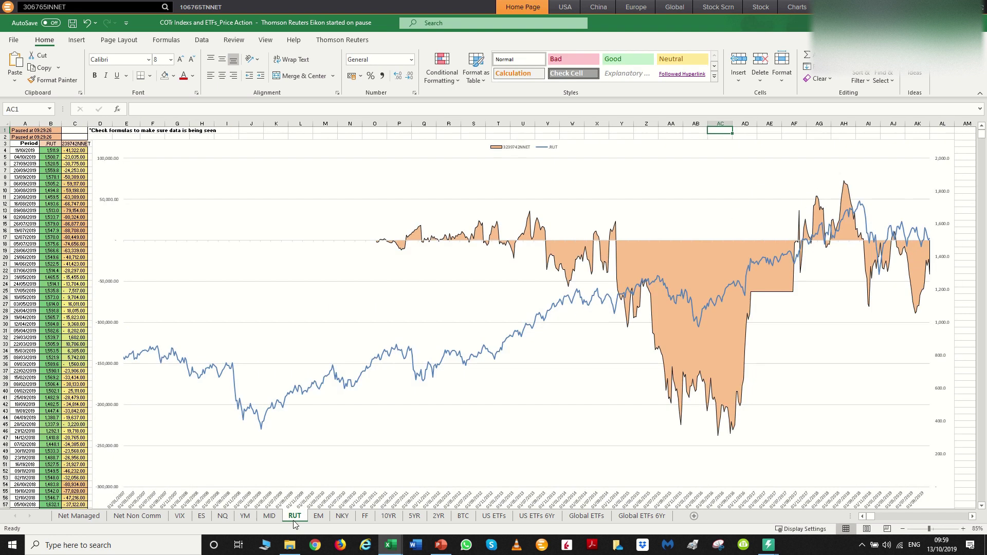
click(318, 516)
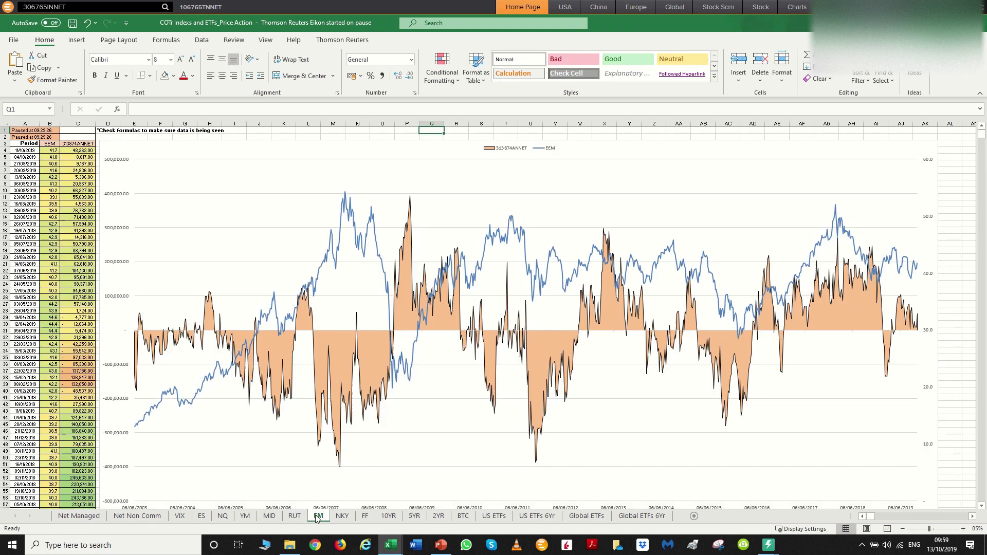
click(344, 517)
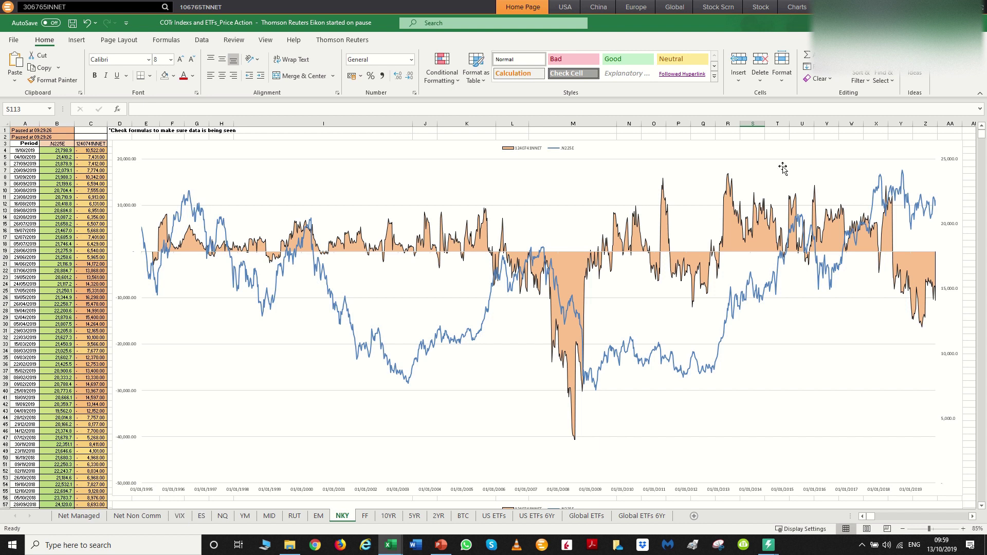
key(alt+Tab)
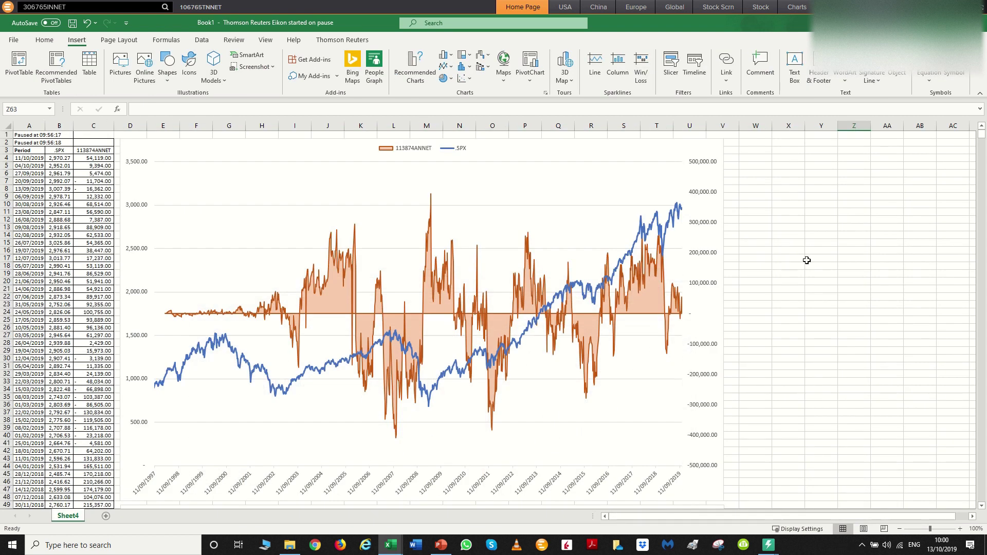
click(805, 260)
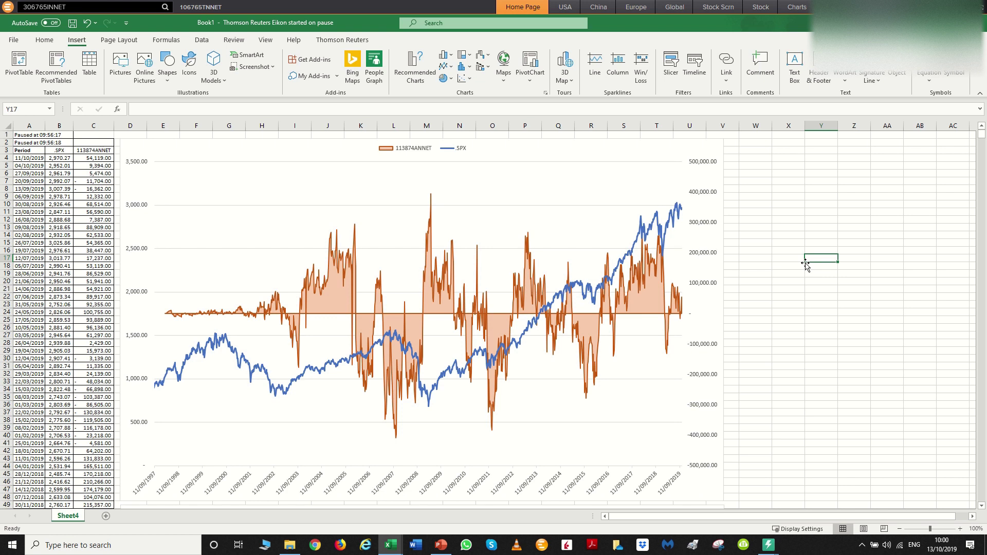